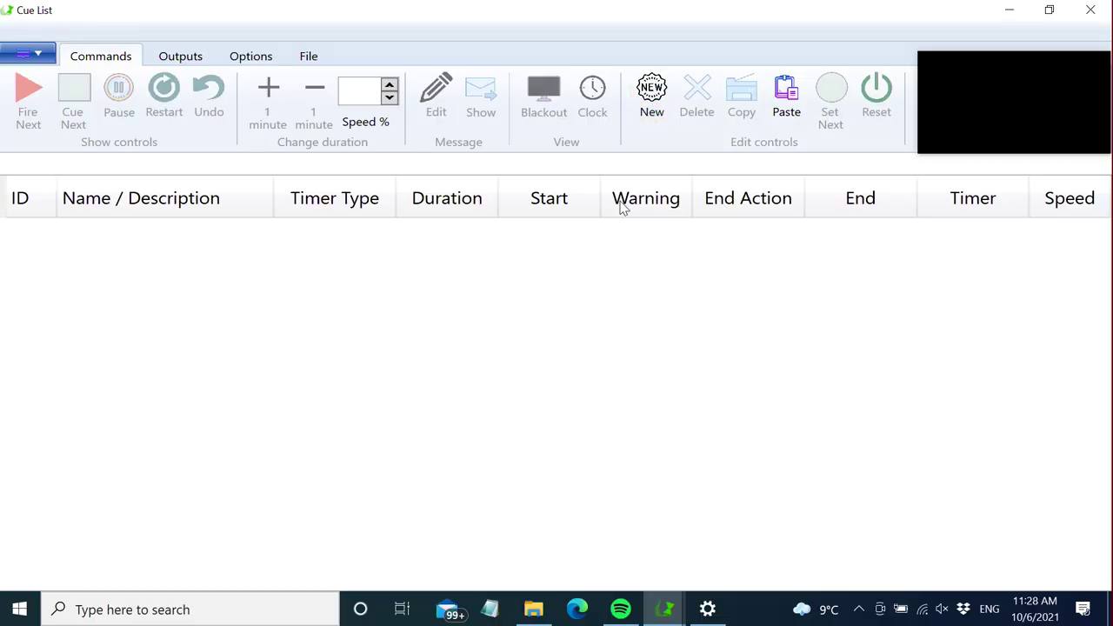
- Add a Countdown cue of 00:10:00 with a 01:30 warning and Stop end action
click(655, 104)
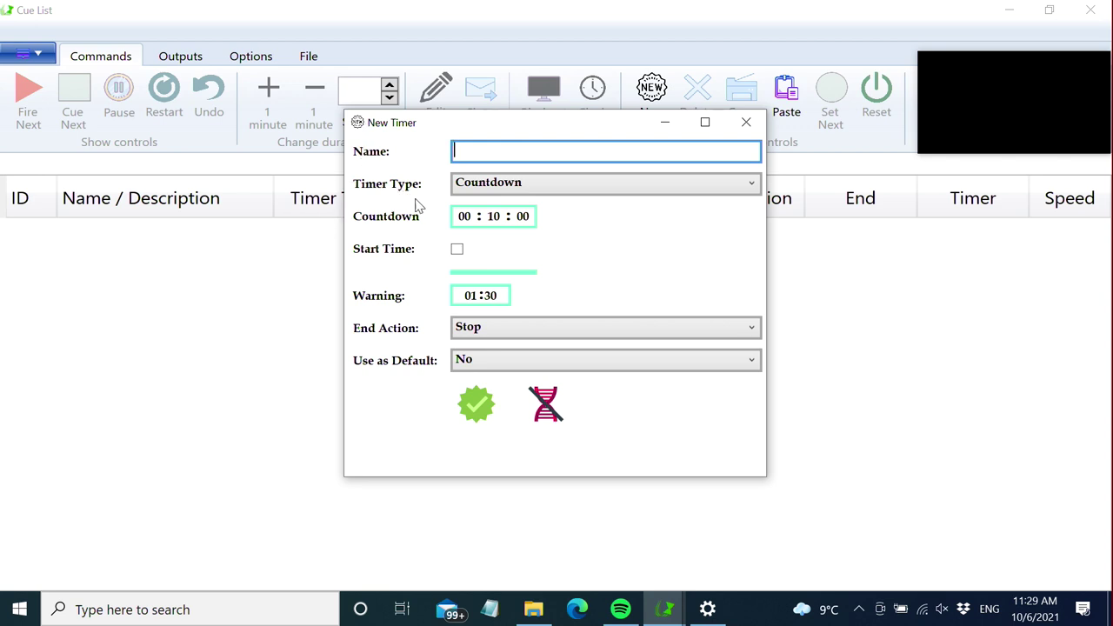
click(485, 414)
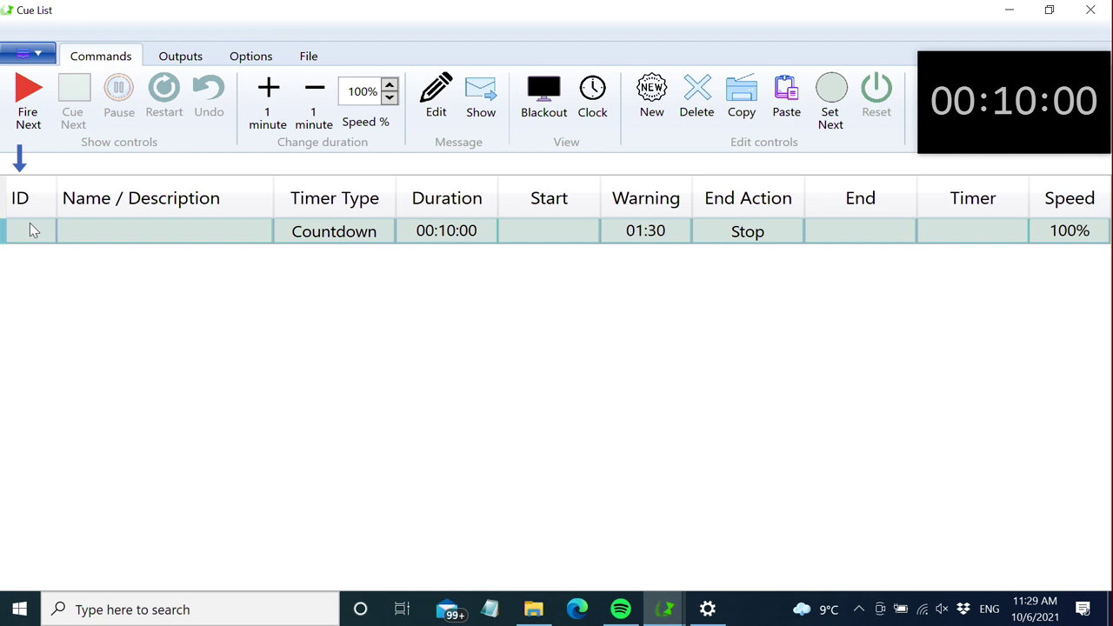
- Give the first cue ID 1 and enter a person's first name as its description
double_click(31, 229)
text(1)
key(Tab)
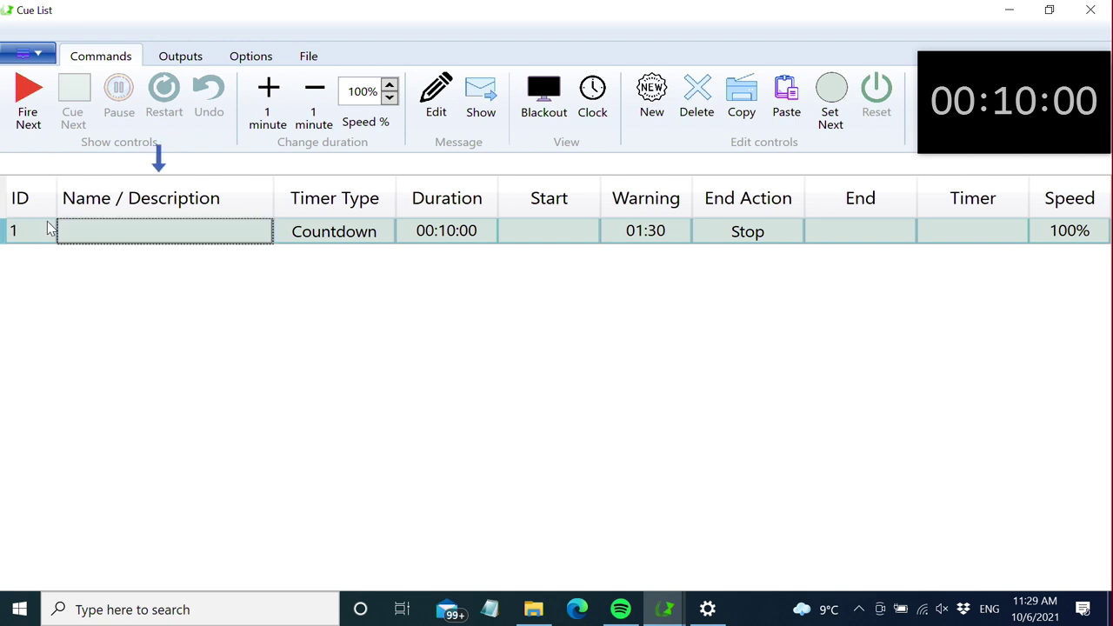
key(F2)
text(Johna)
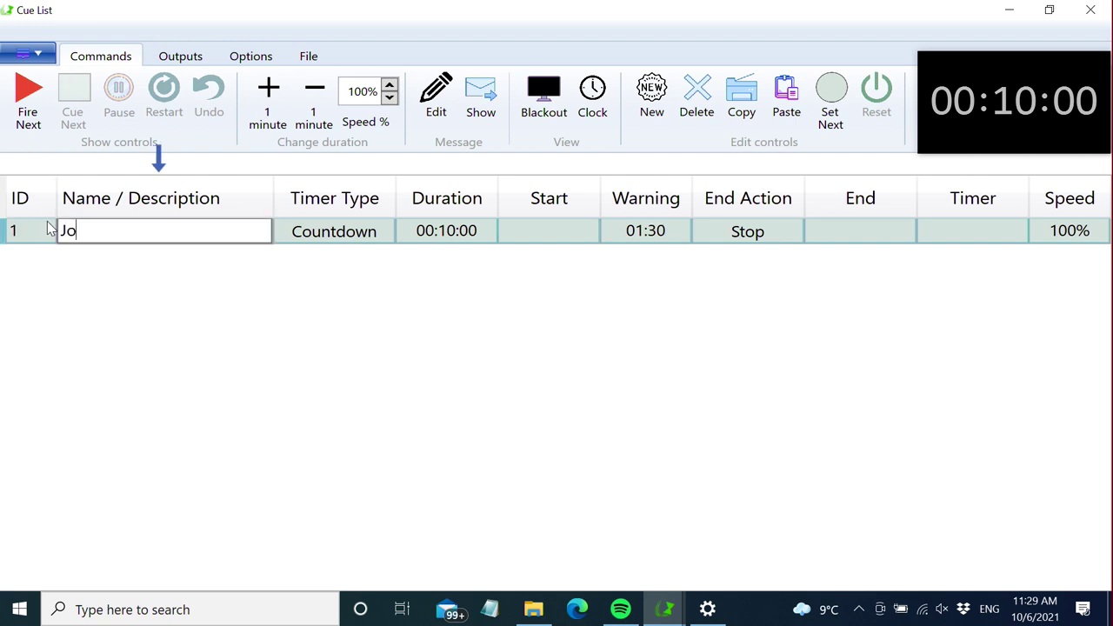
key(Return)
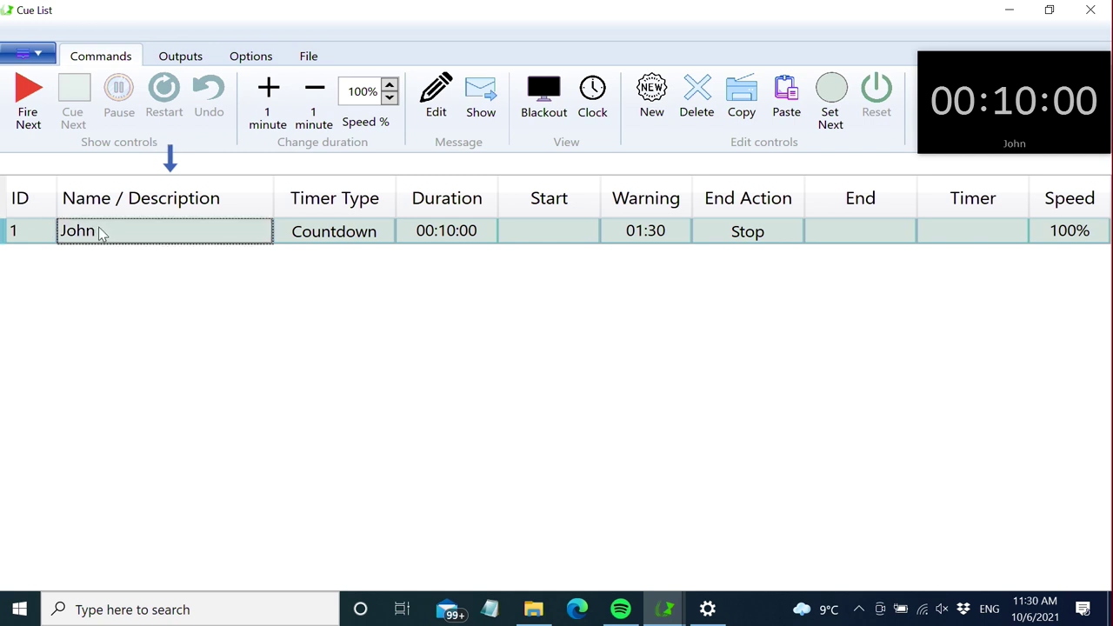
- Set the first cue's timer type and begin changing its duration to 20 minutes
click(350, 238)
click(368, 235)
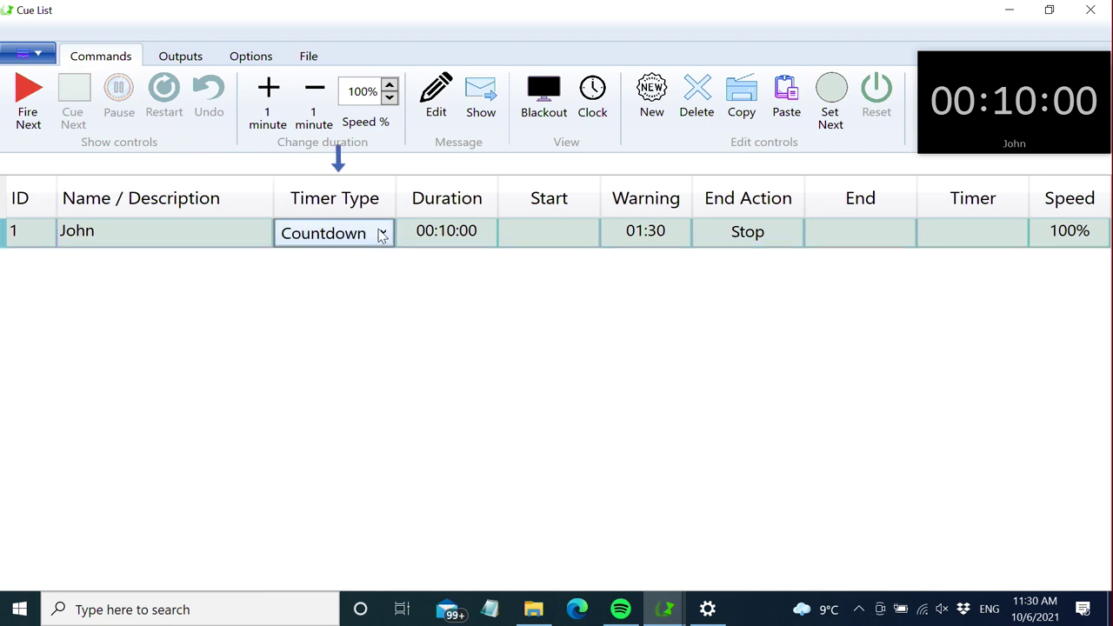
click(383, 235)
click(442, 231)
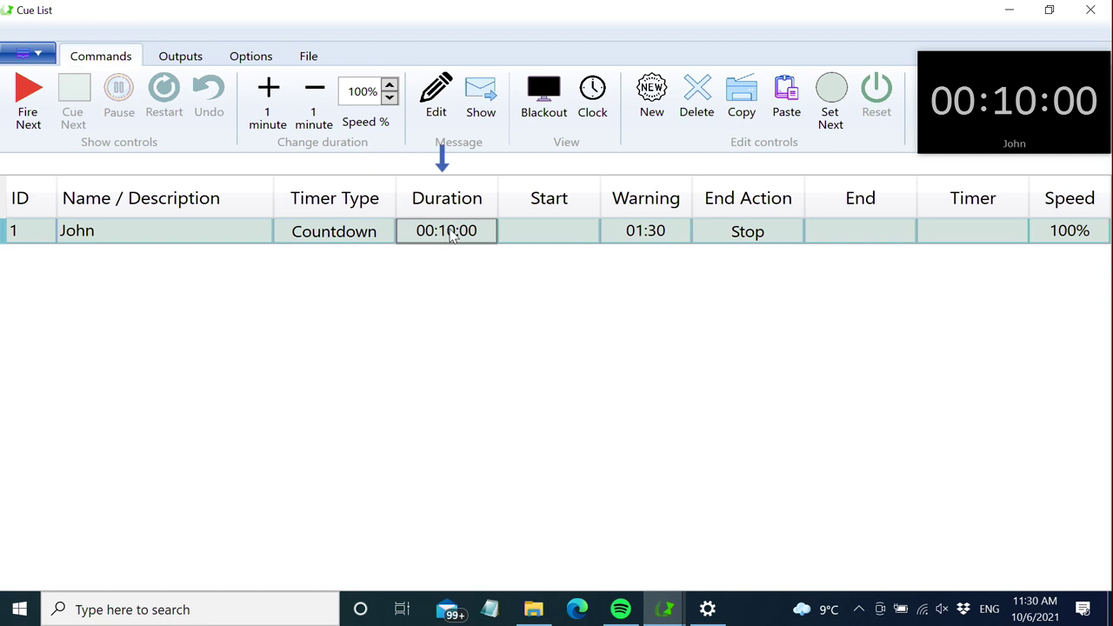
click(446, 230)
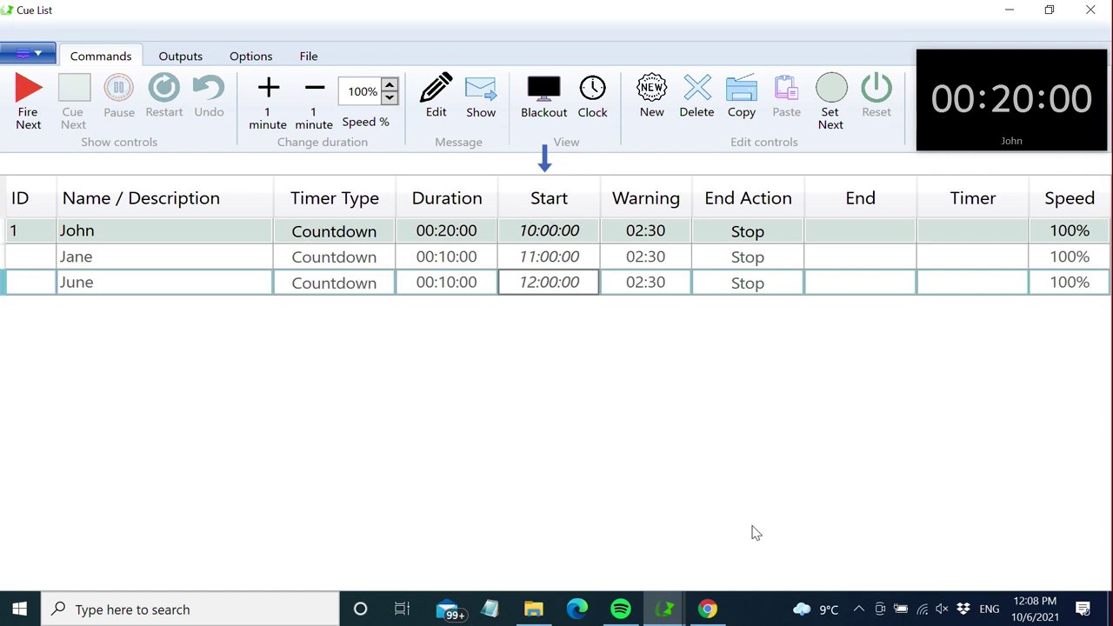
click(709, 609)
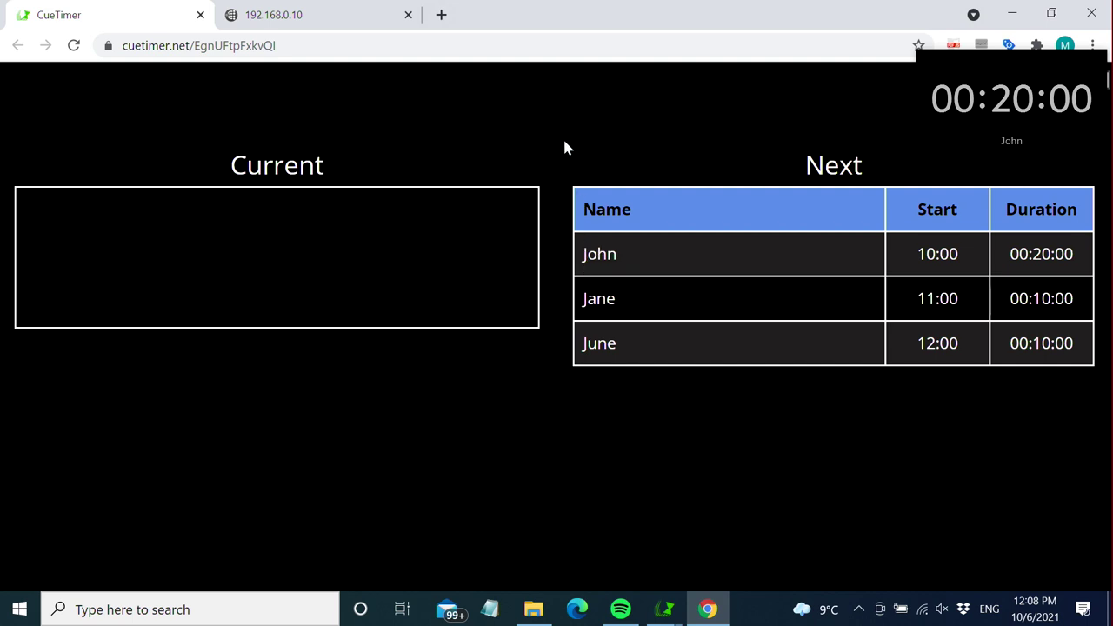
key(alt+Tab)
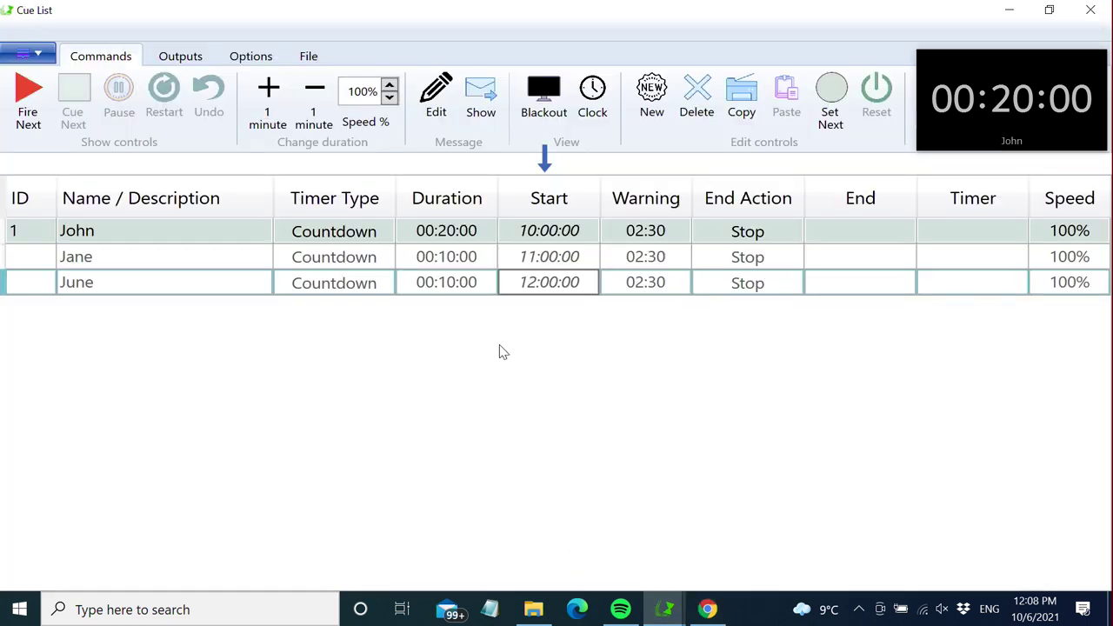
- Set the third cue's start time to 12:09:15 with Auto start, checked against the taskbar clock
click(543, 287)
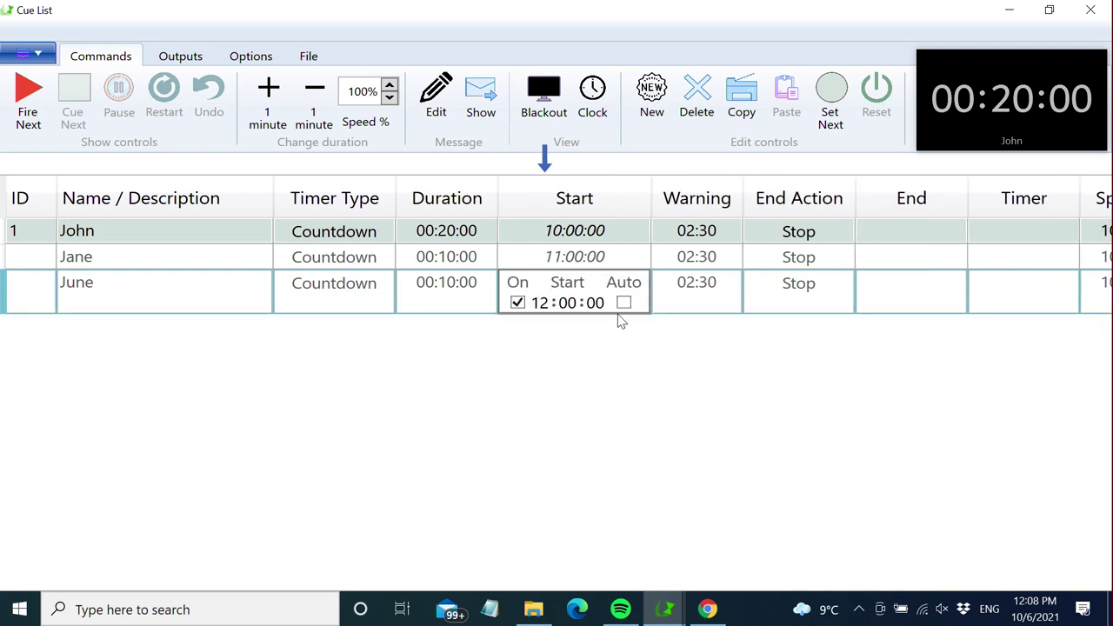
click(1061, 609)
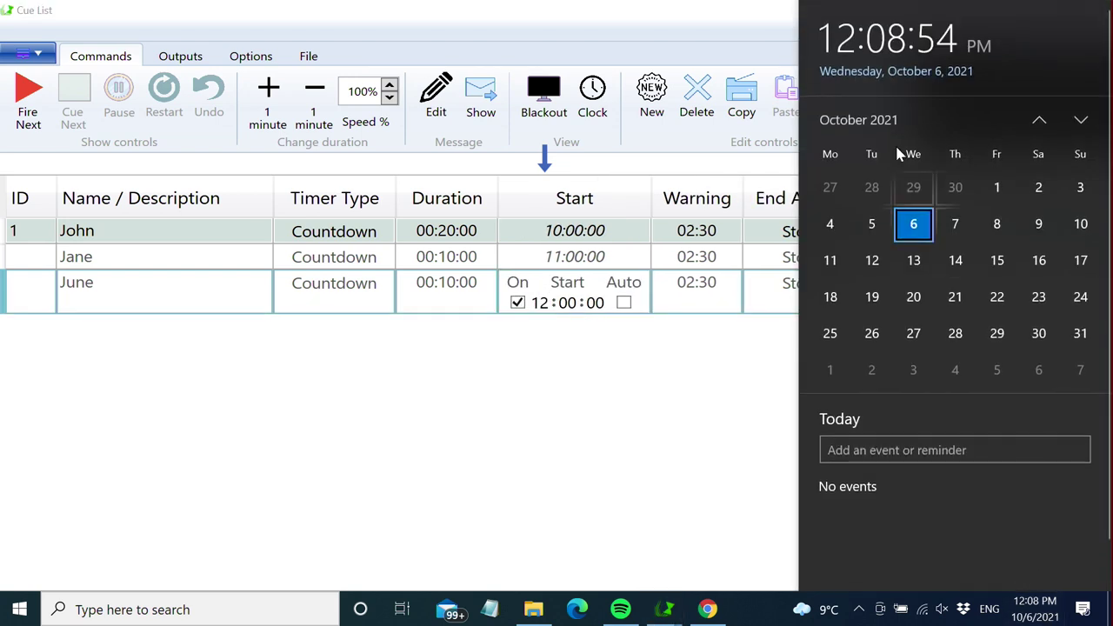
click(567, 302)
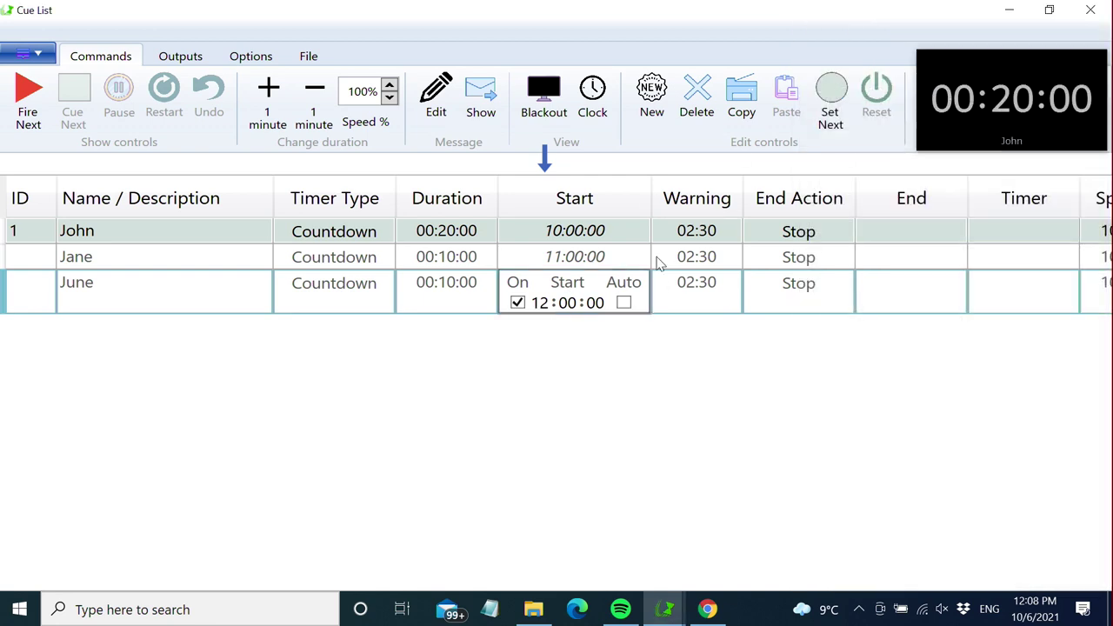
text(39)
key(Right)
text(15)
key(Tab)
key(space)
key(Return)
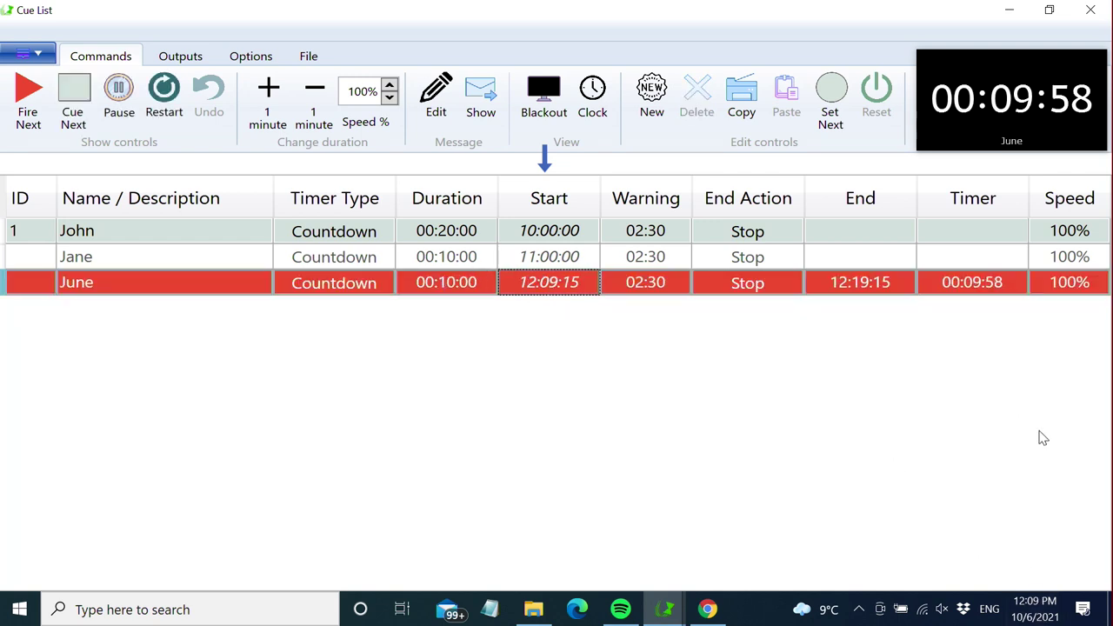
click(1033, 604)
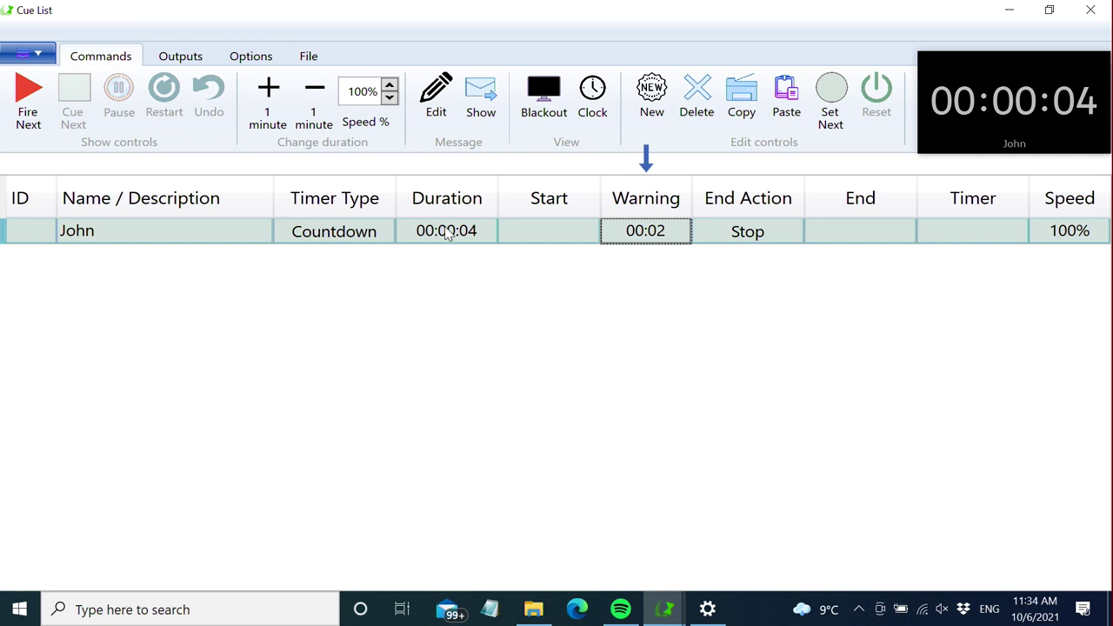
- Fire Next to run the lone 00:00:04 countdown cue down to zero
click(34, 103)
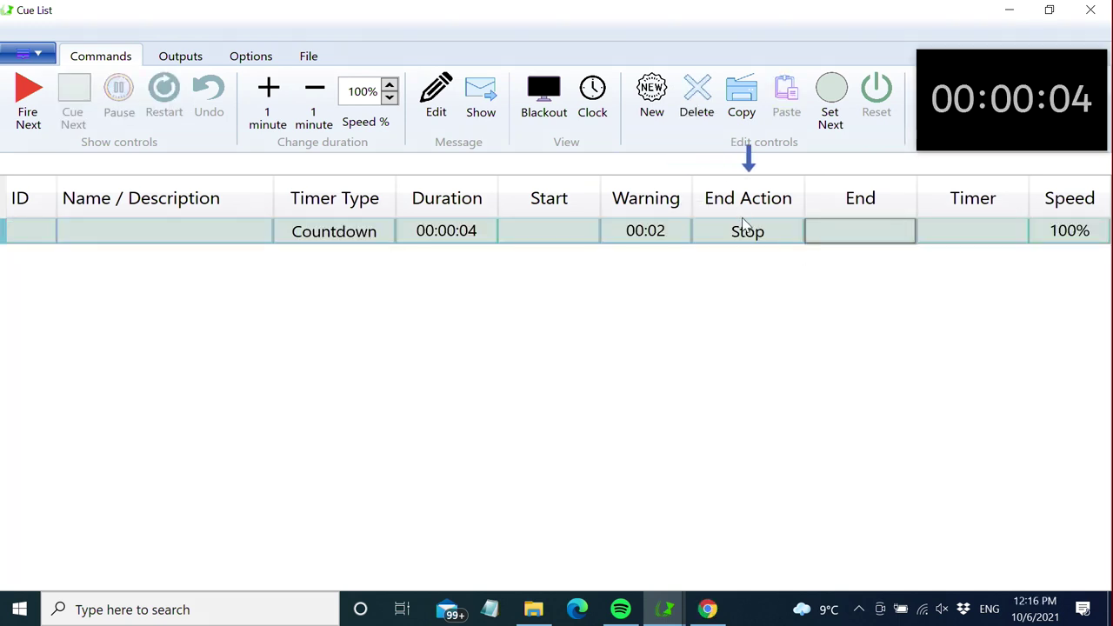
- Run the 4-second cue, rerun it with Cue Next, then start the sequence into the 10-minute cue
click(29, 98)
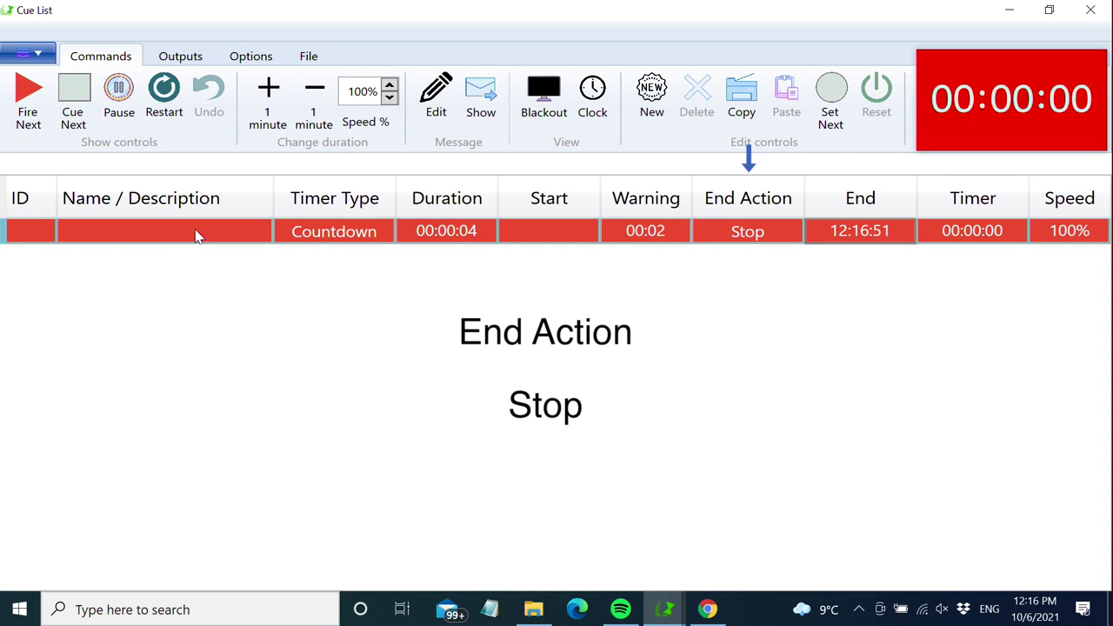
click(26, 104)
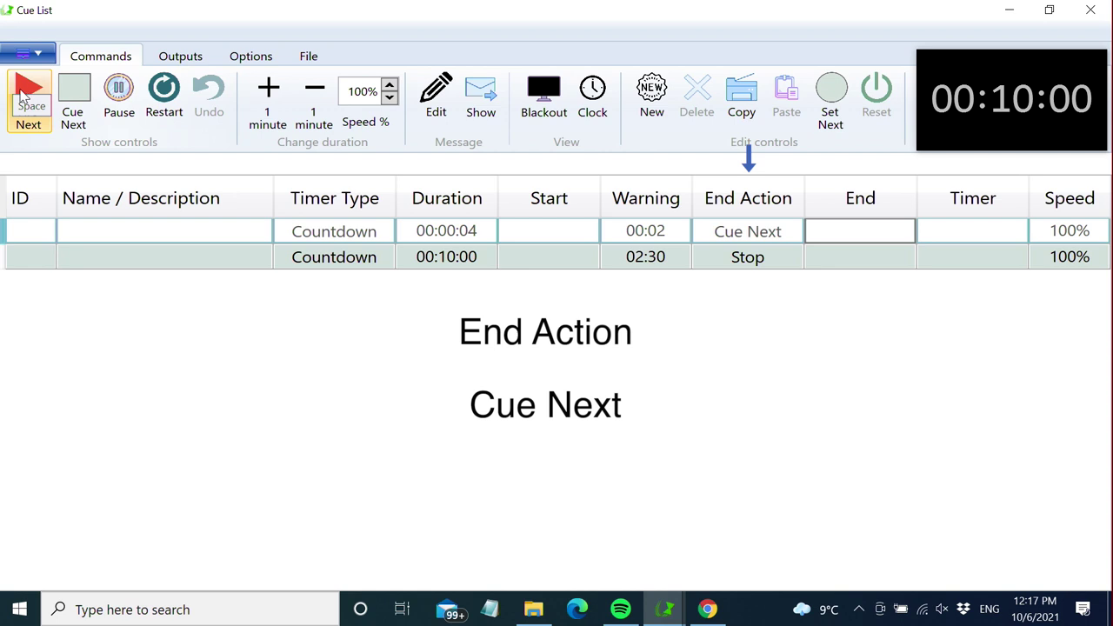
click(25, 100)
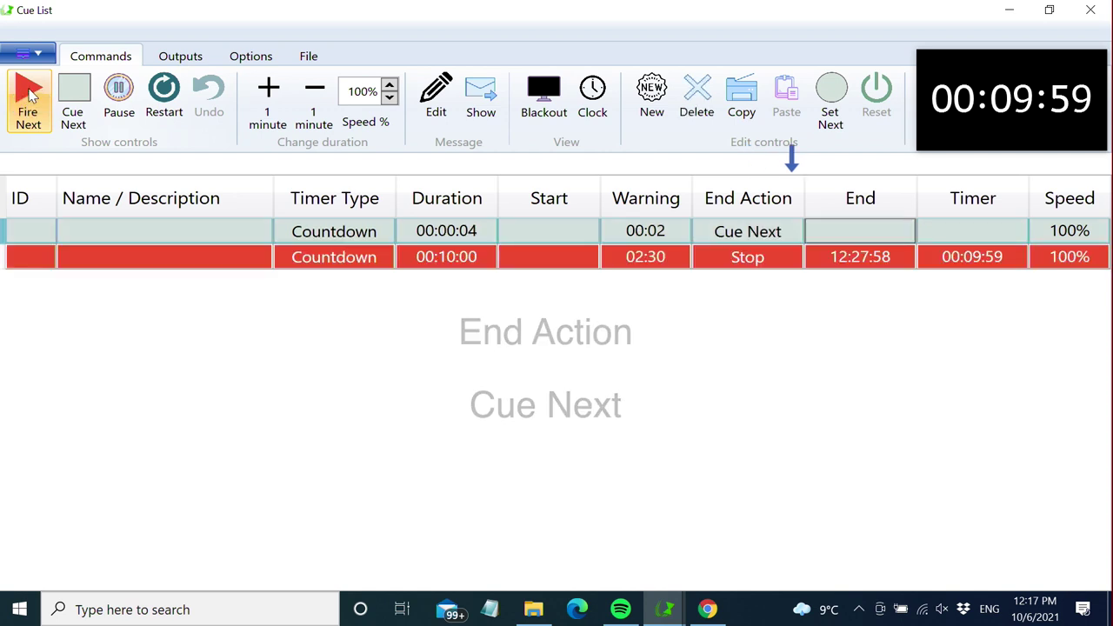
- Push the running cue's end time one minute later, to 12:28:58
click(857, 259)
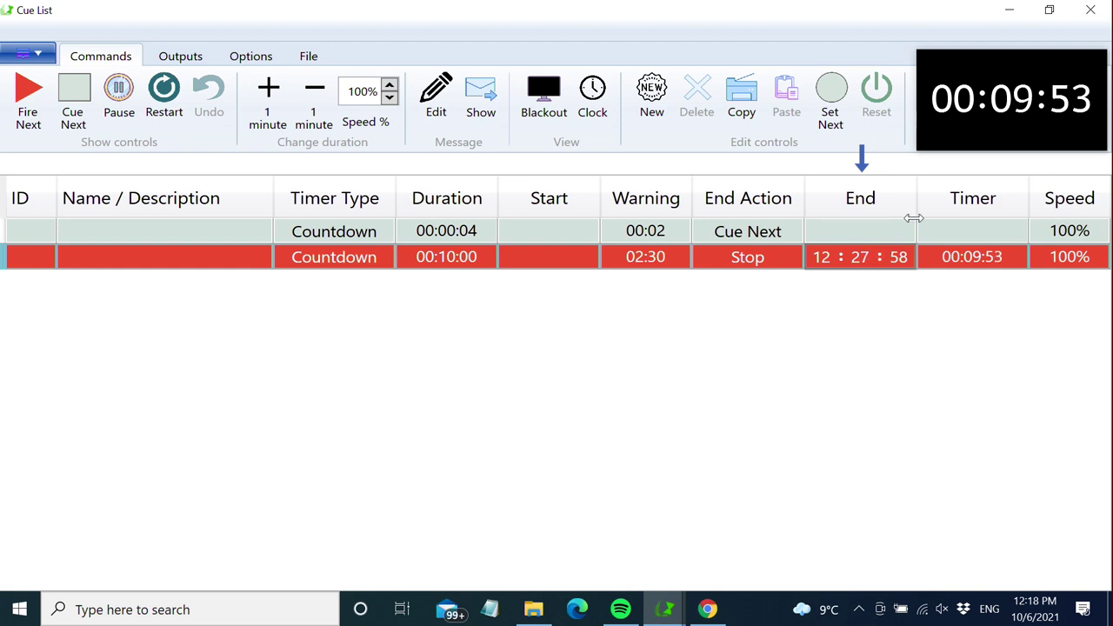
key(Up)
key(Return)
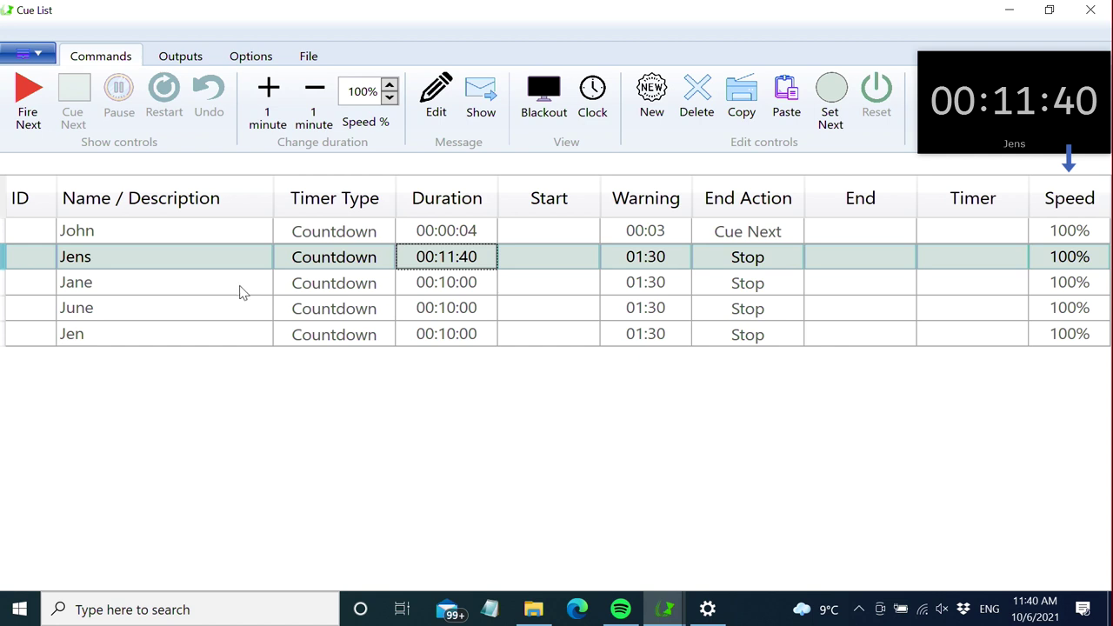
- Set three cues to 110% speed (00:09:05 each) via fill-down, then fire the next two cues
click(1070, 287)
click(1073, 289)
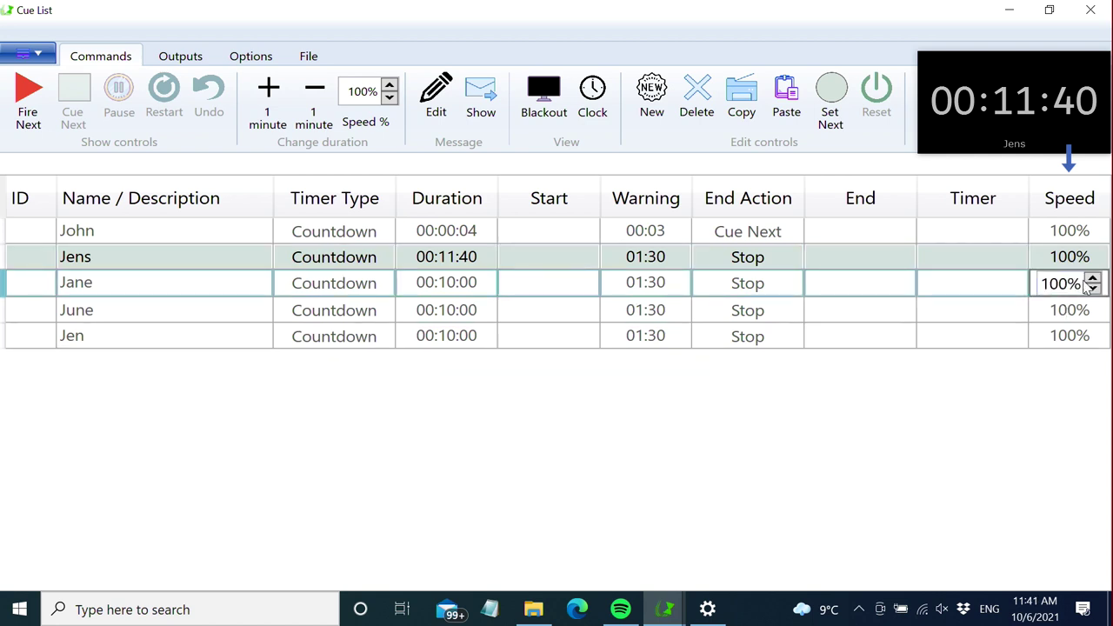
click(1093, 279)
click(1093, 279)
click(1093, 288)
key(Return)
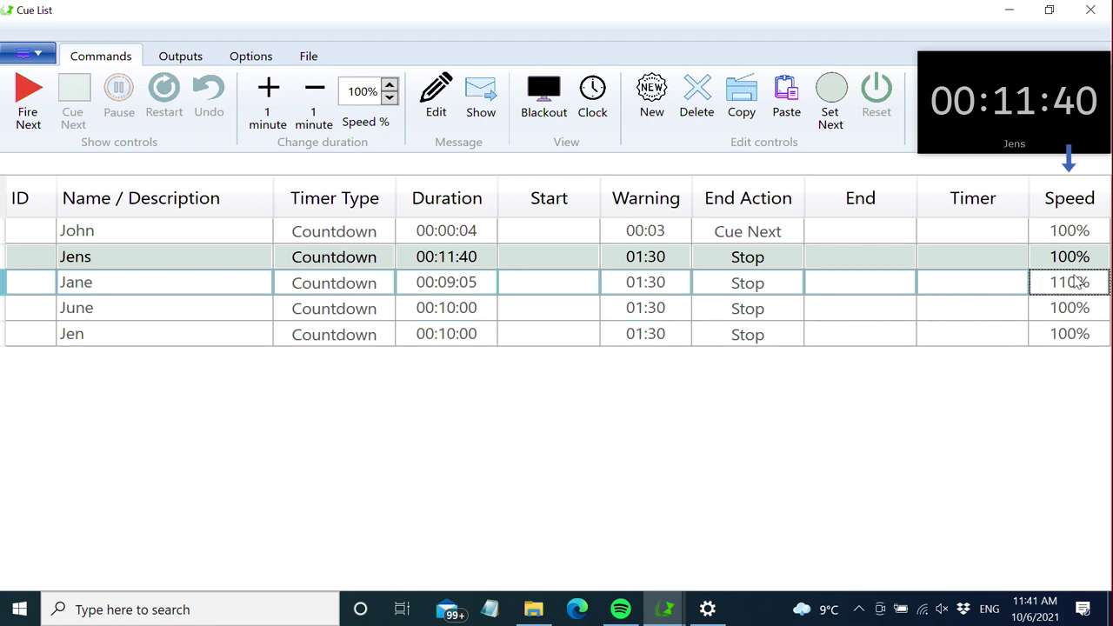
drag(1105, 315, 1096, 332)
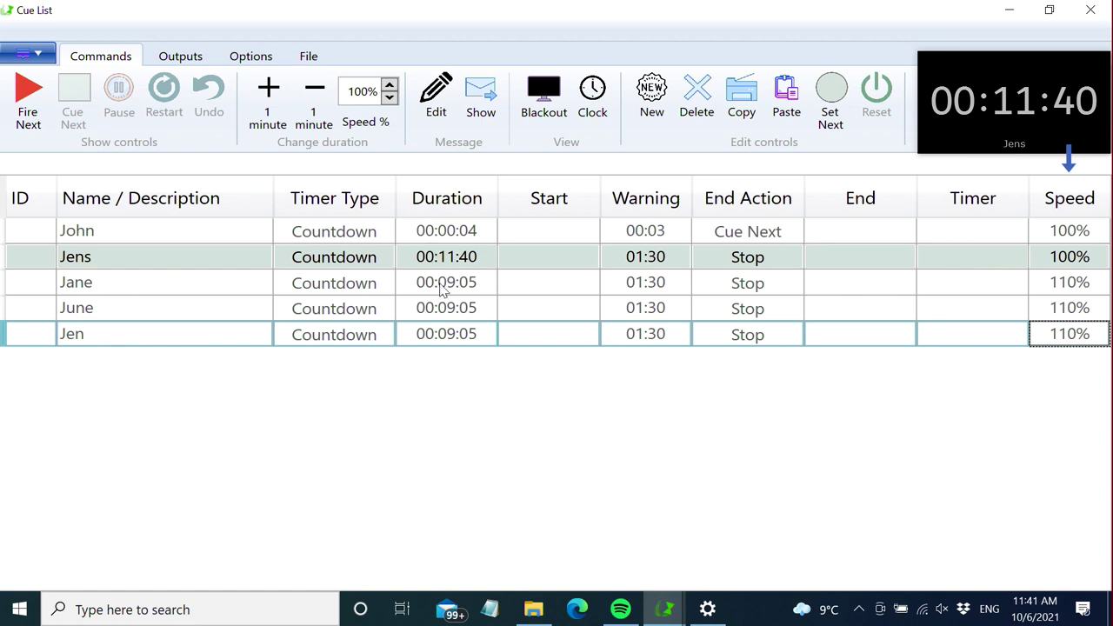
click(12, 105)
click(12, 105)
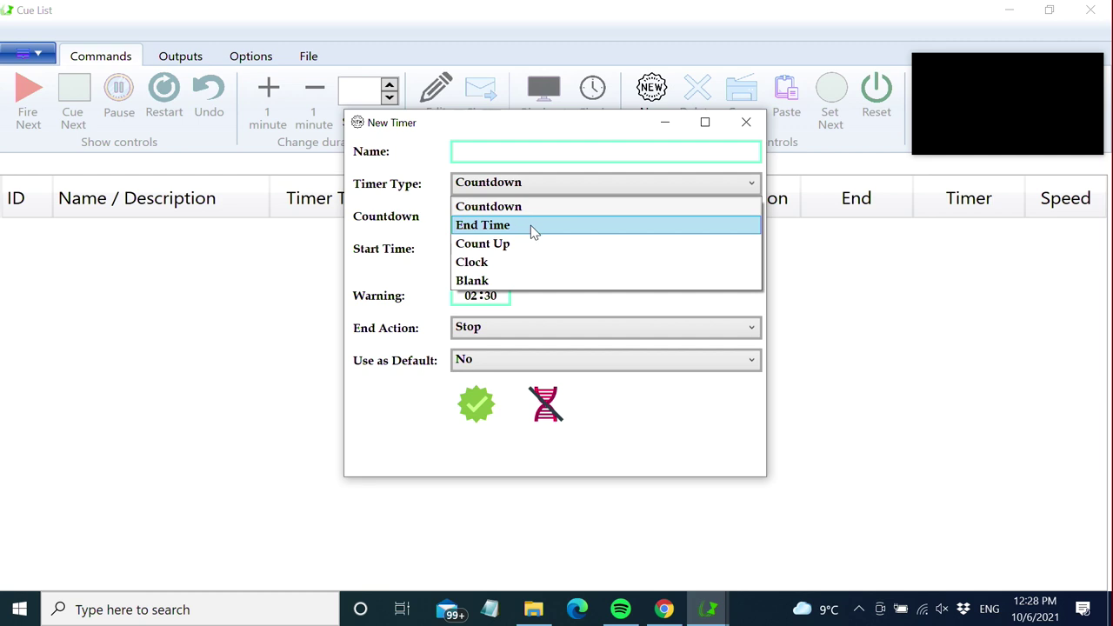
- Create an End Time cue ending at 12:40:00 and fire it, comparing against the system clock
click(530, 226)
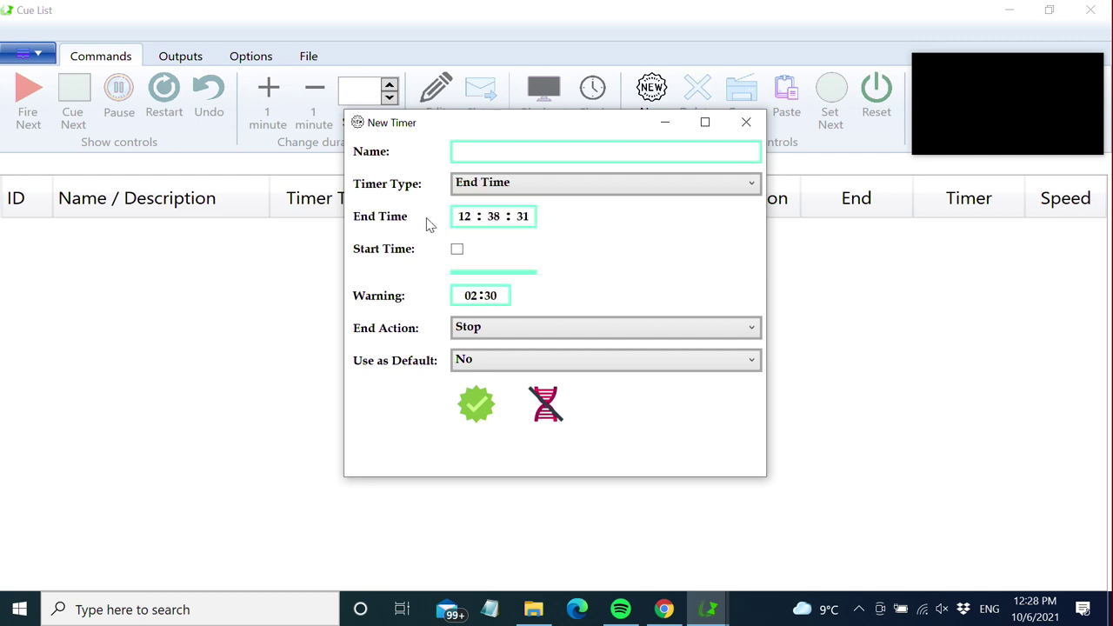
click(500, 214)
key(Return)
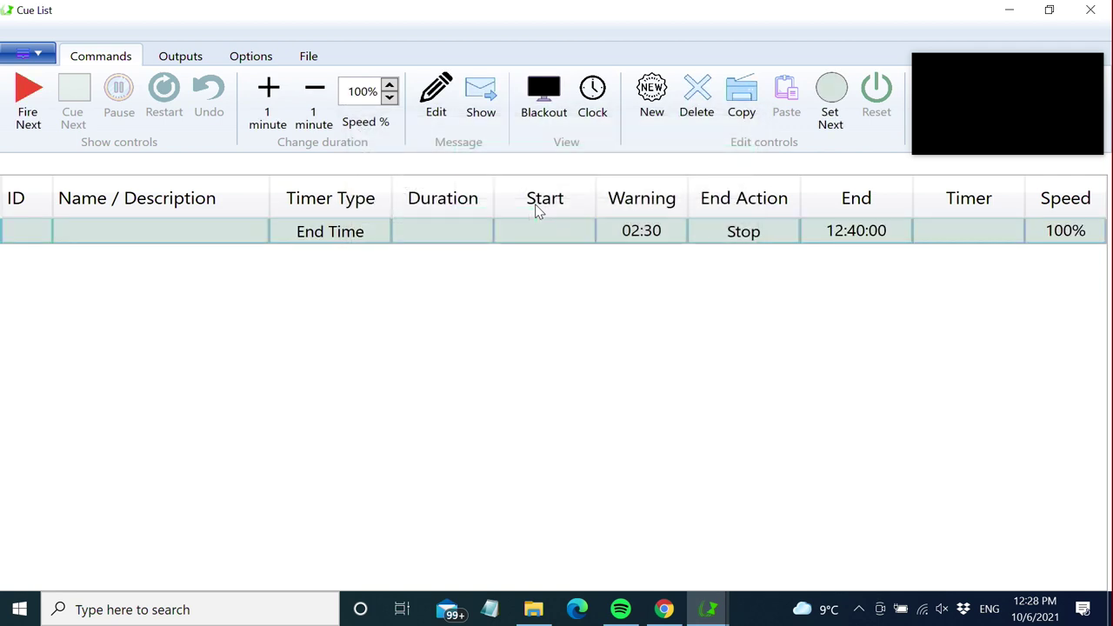
click(28, 103)
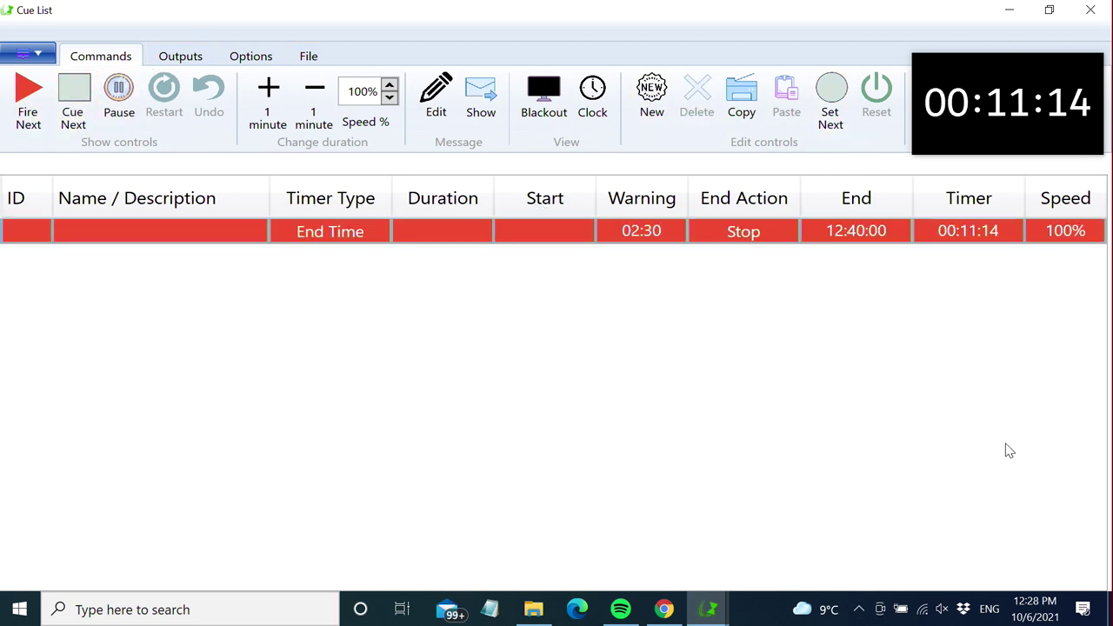
click(1029, 614)
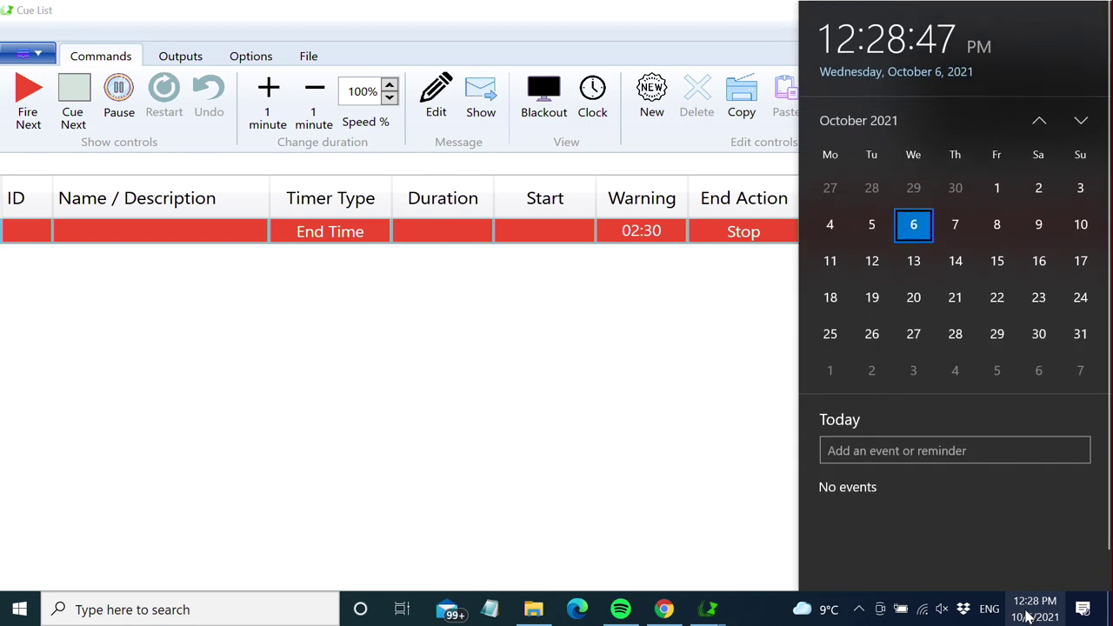
click(663, 432)
- Add a Count Up timer cue and fire it
double_click(663, 432)
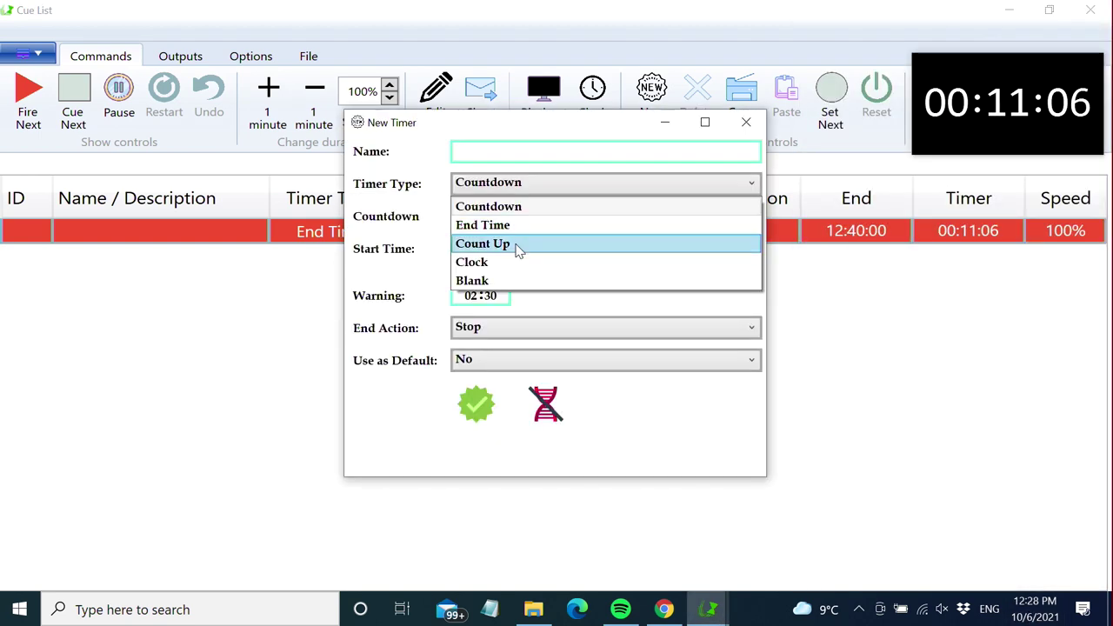
click(518, 250)
click(469, 346)
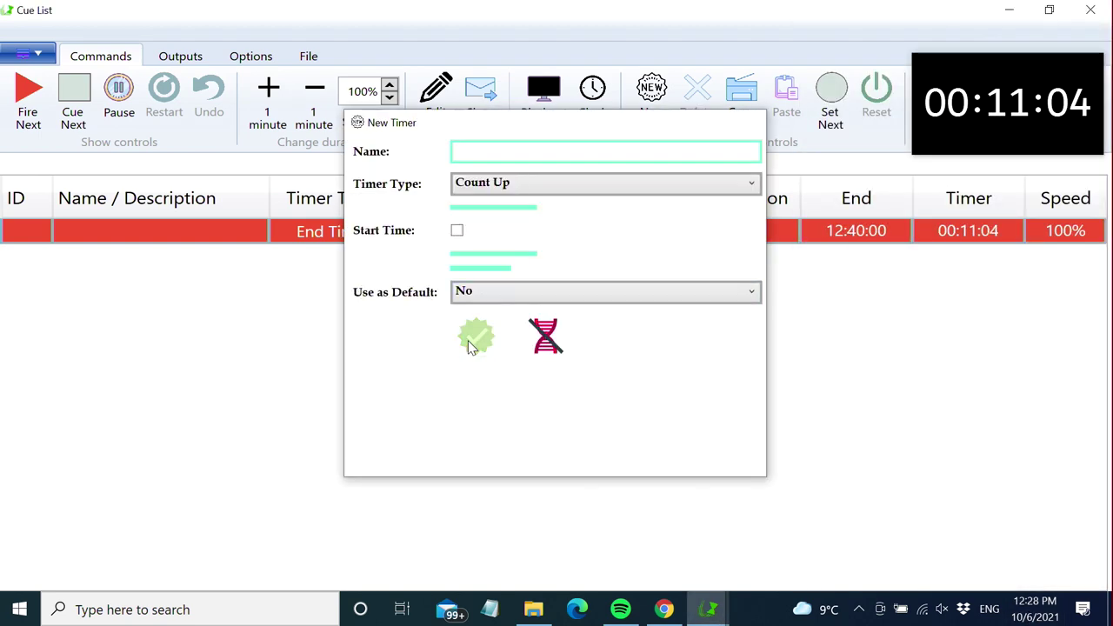
click(28, 102)
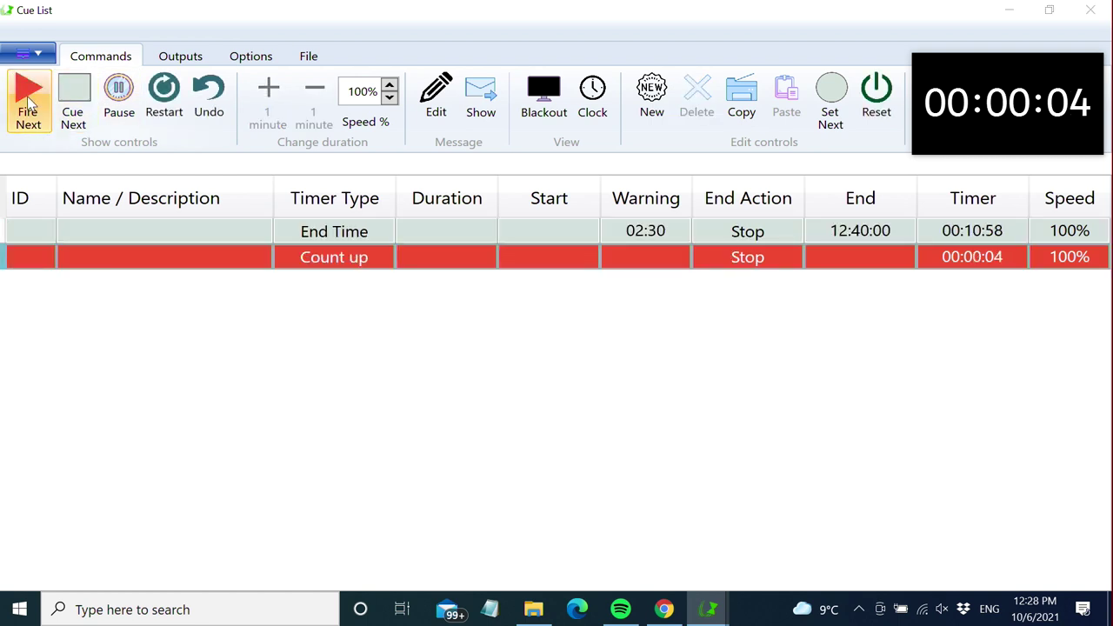
- Add a Clock timer cue and fire it, comparing the display with the system clock
click(651, 100)
click(475, 335)
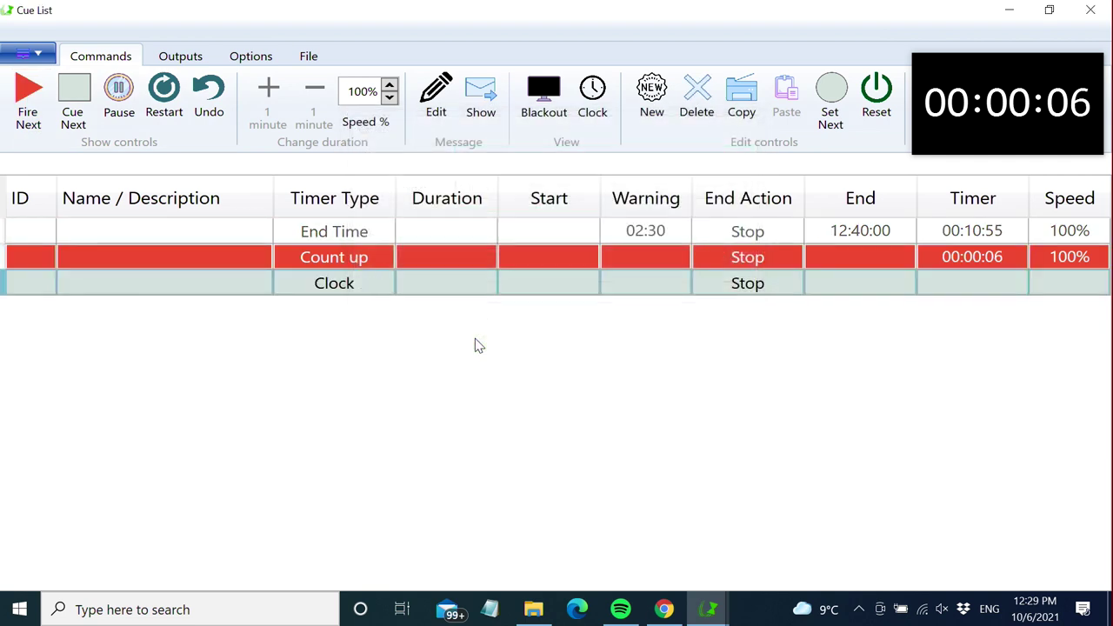
click(28, 94)
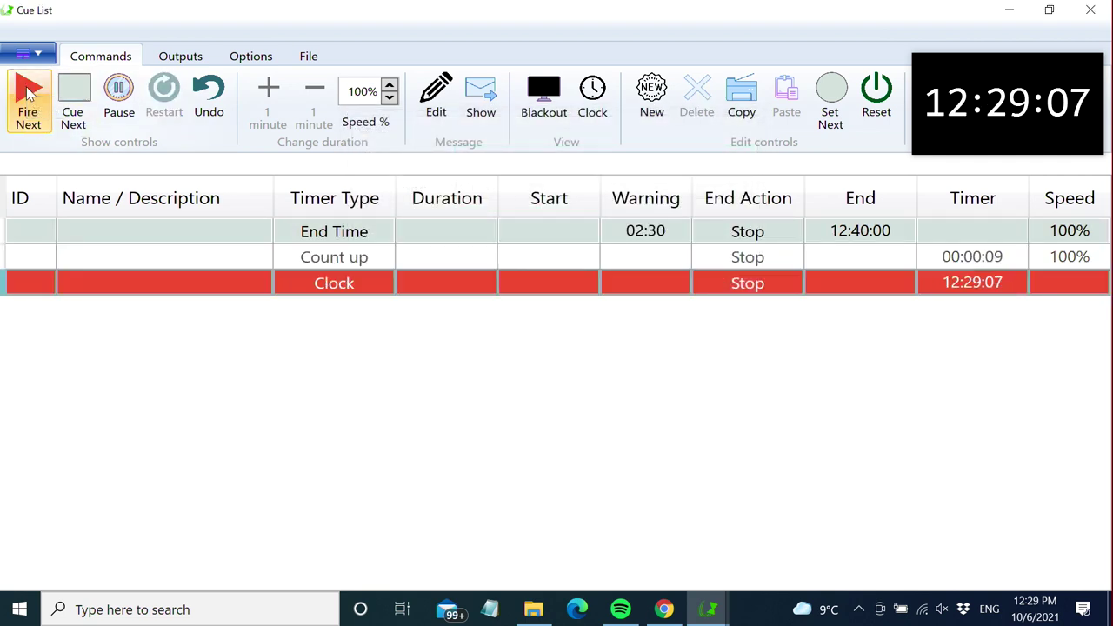
click(1035, 614)
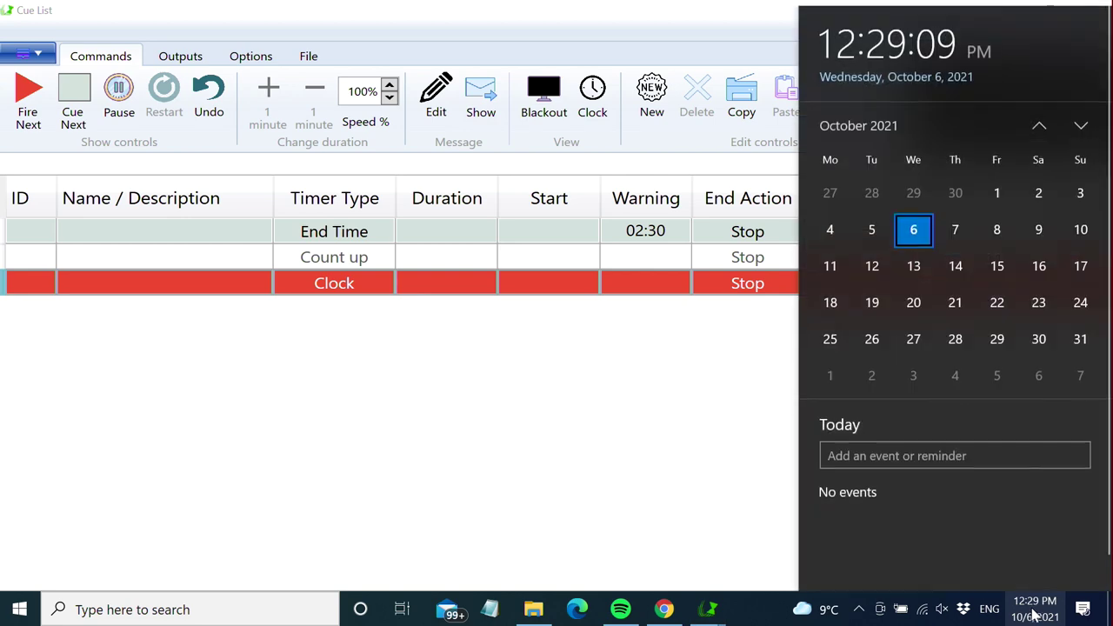
click(688, 16)
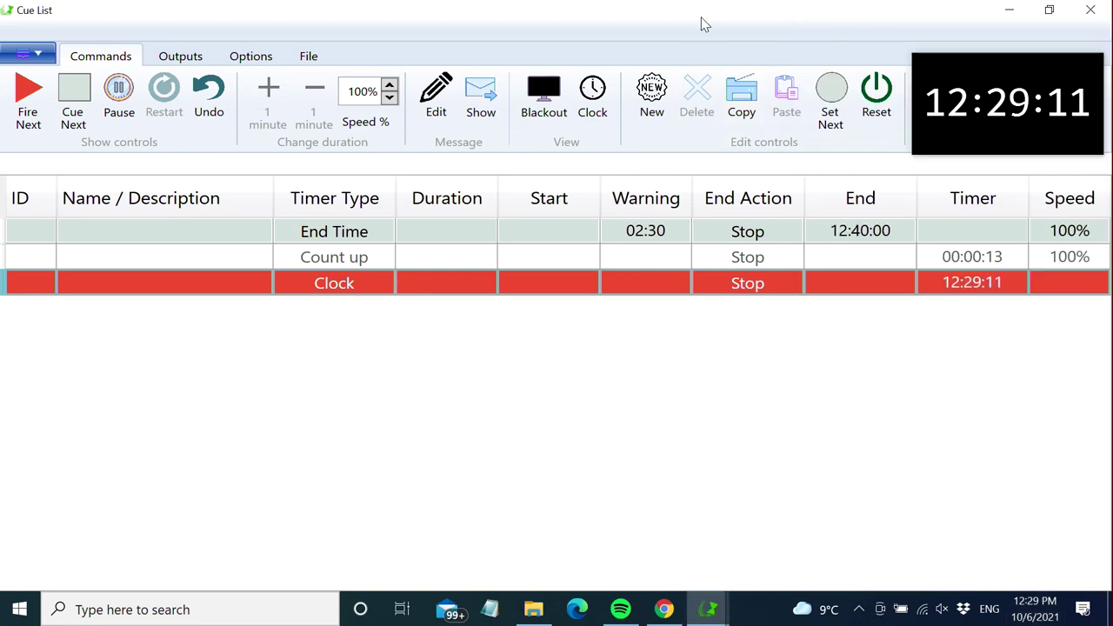
- Add a Blank timer cue and fire it to blank the display
click(651, 94)
click(476, 339)
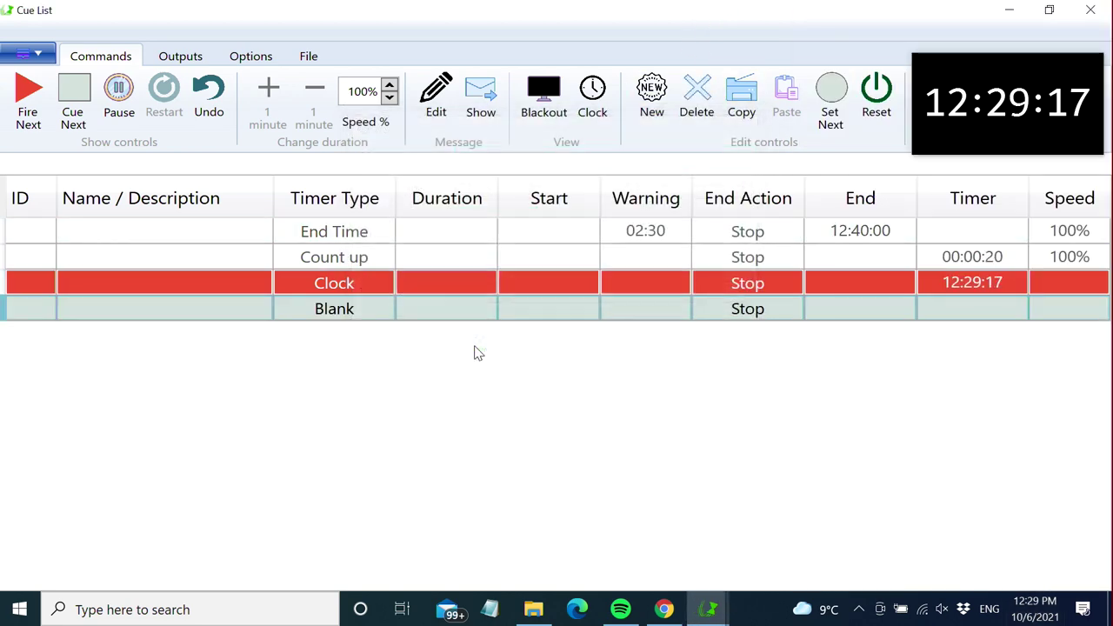
click(24, 97)
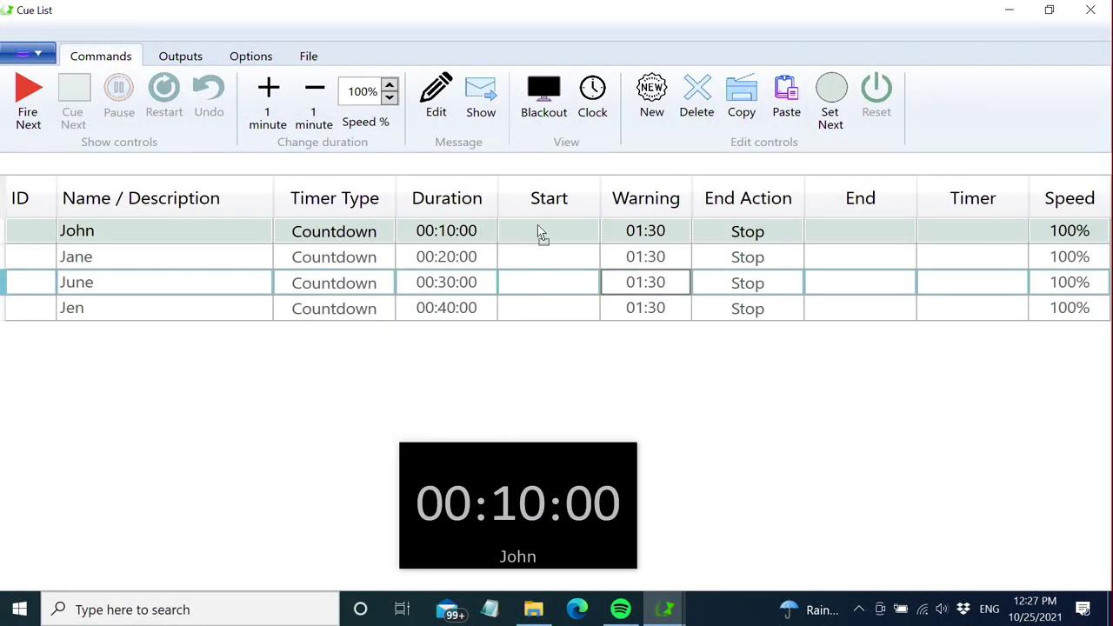
click(537, 228)
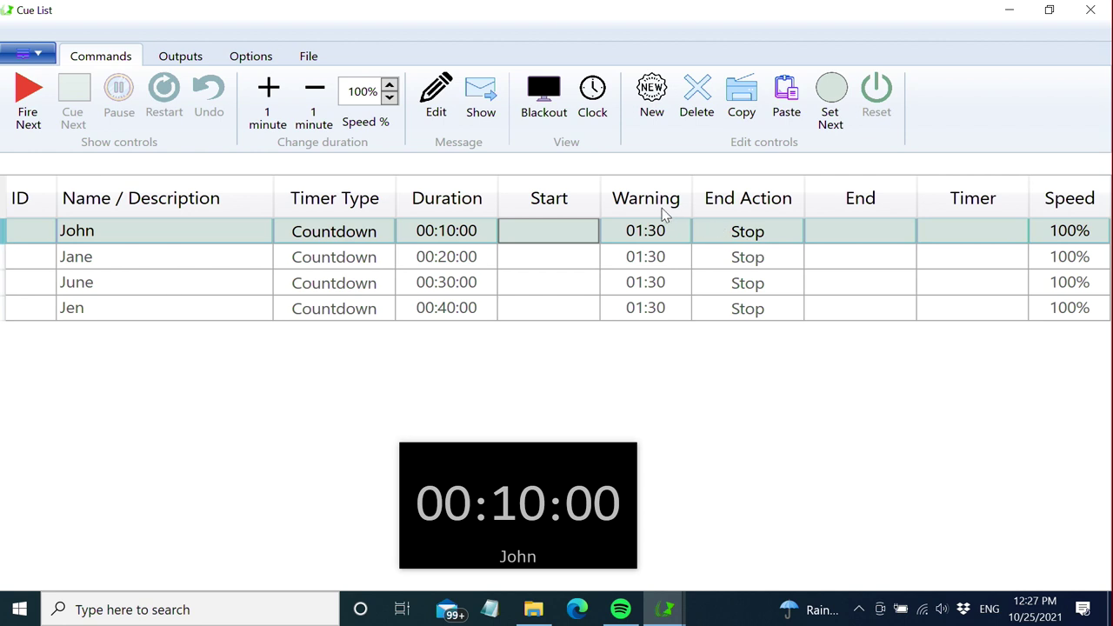
shift+click(539, 313)
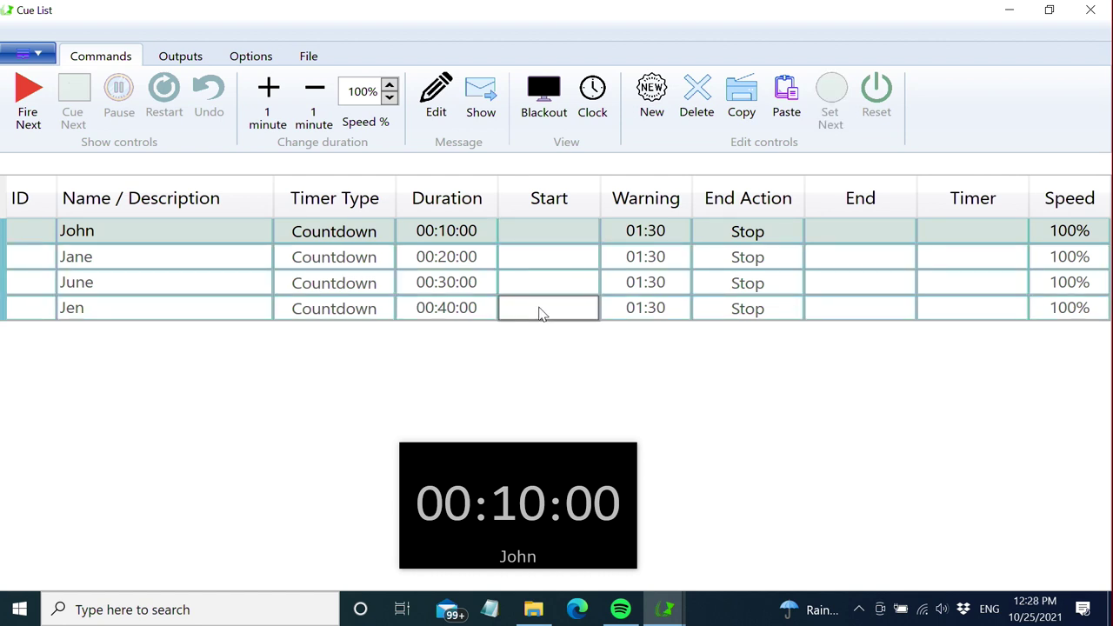
click(548, 261)
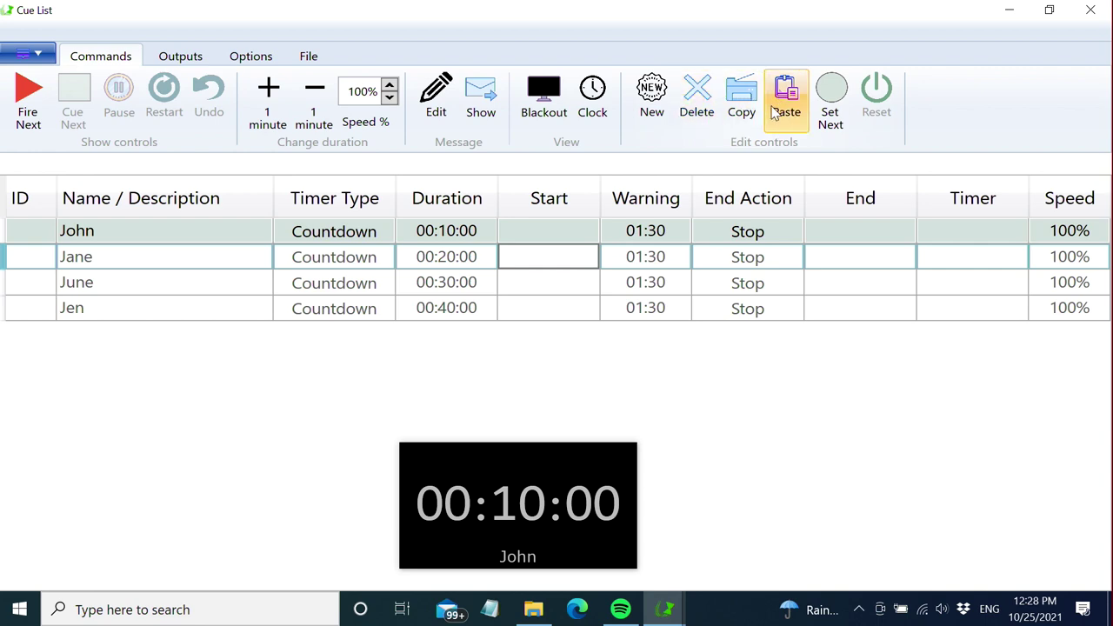
click(650, 103)
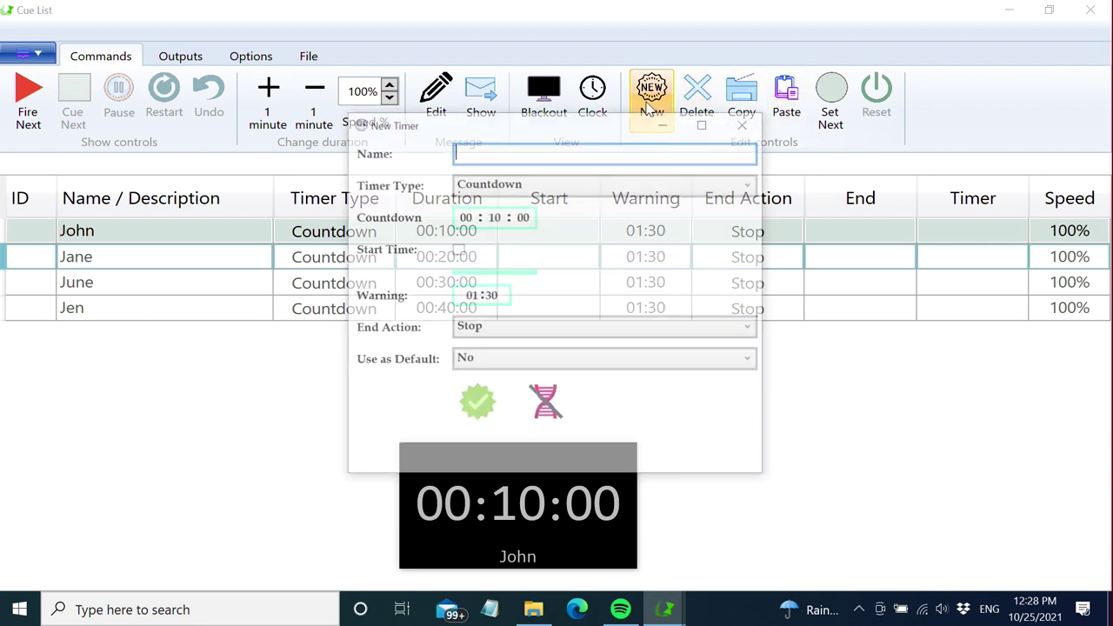
click(744, 125)
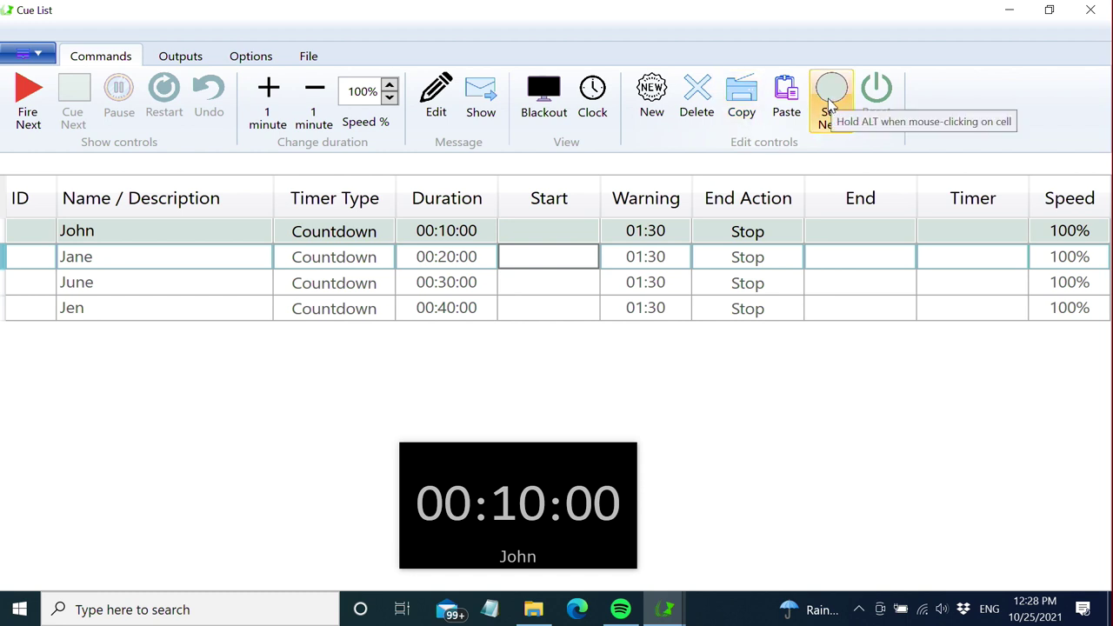
- Start the 10-minute cue, set and fire the 30-minute cue next, then revert to the 10-minute cue
click(30, 96)
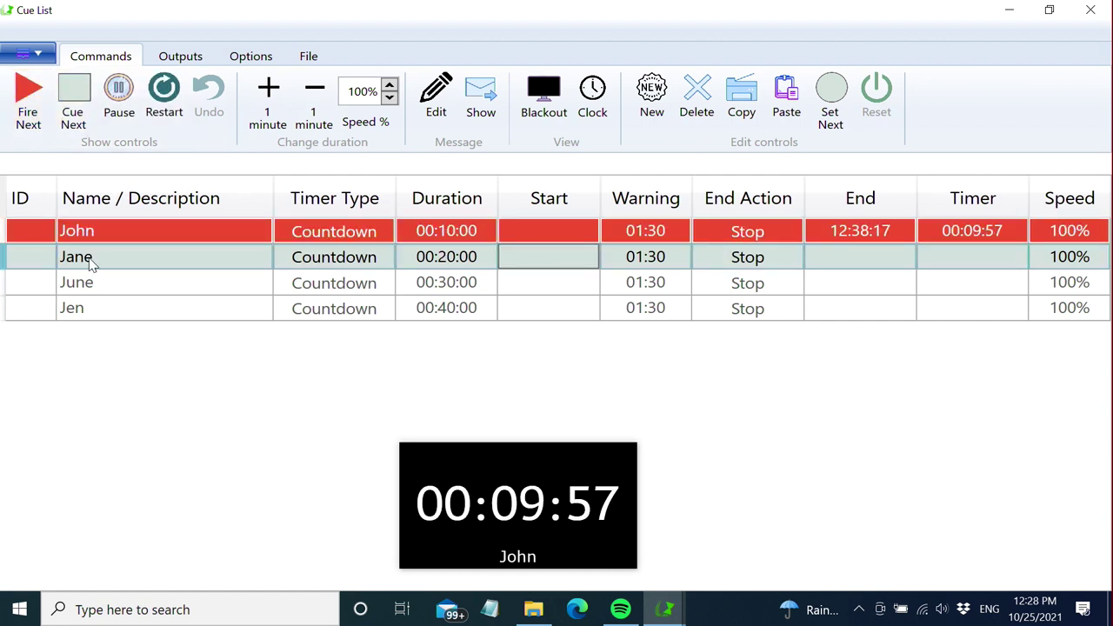
click(104, 286)
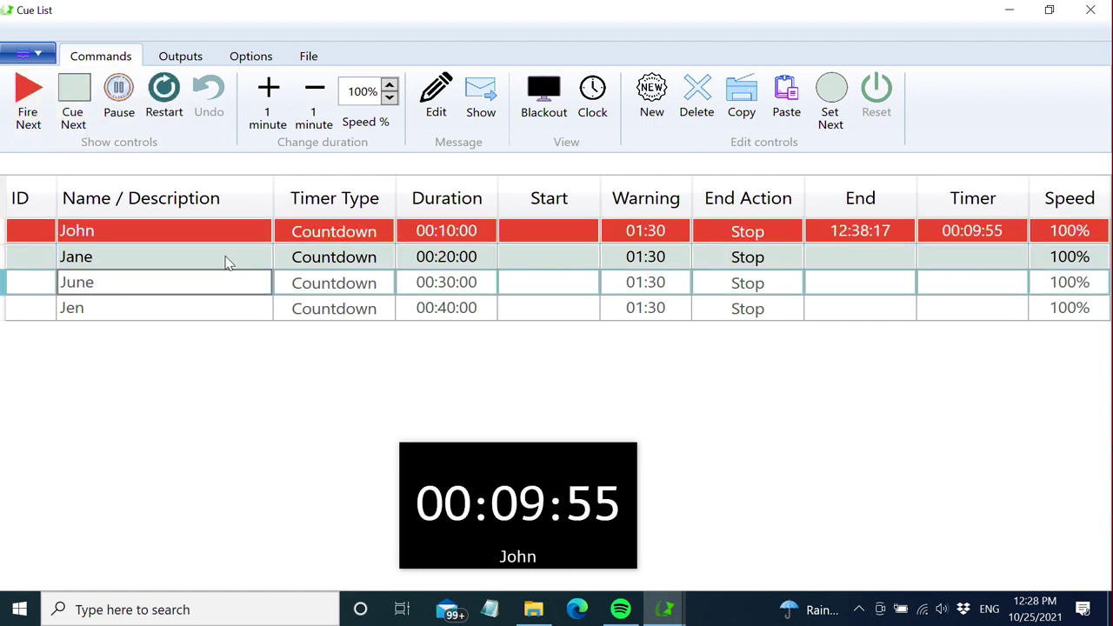
click(830, 102)
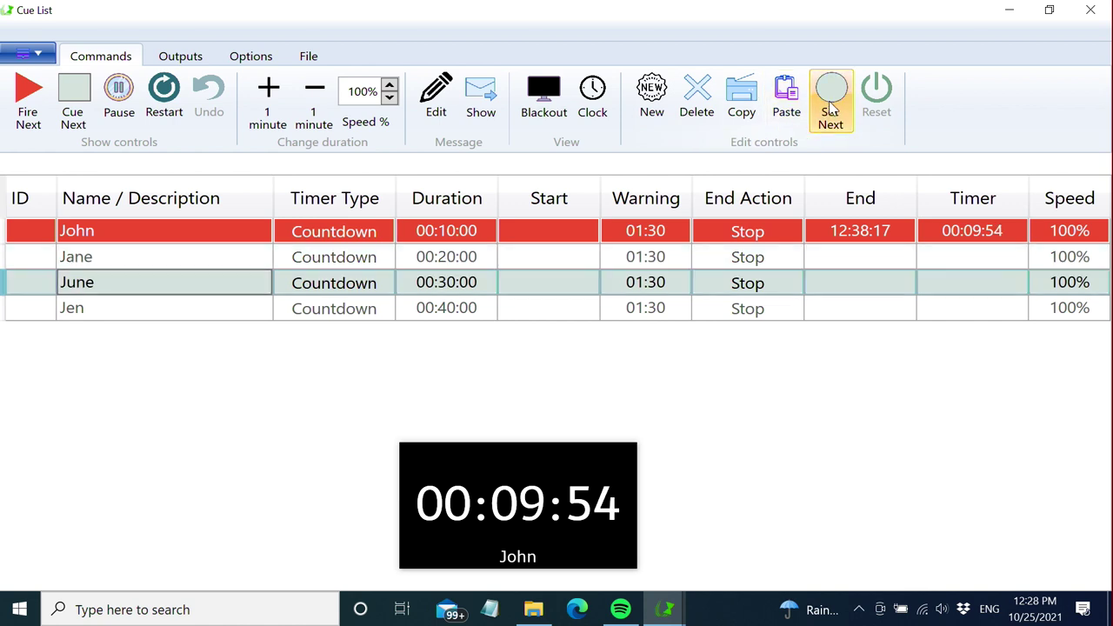
click(29, 99)
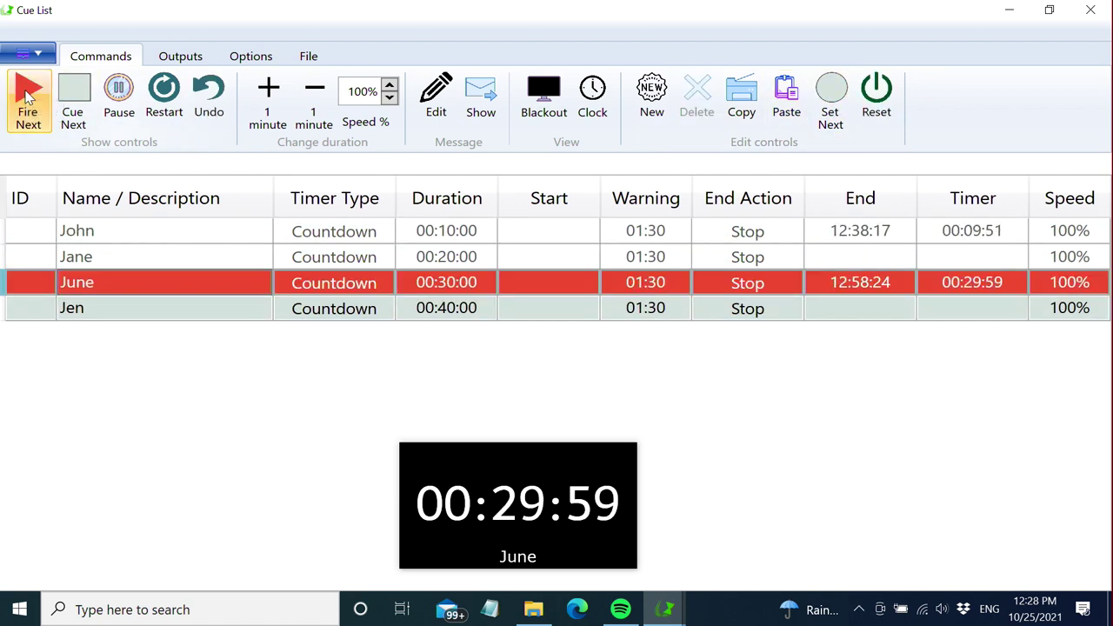
click(27, 98)
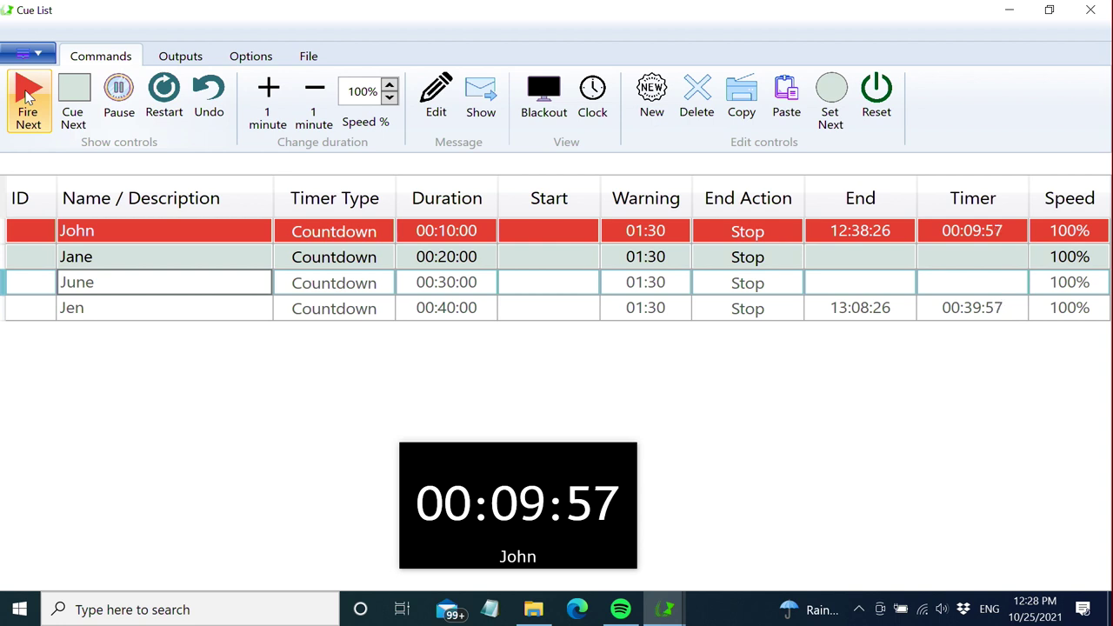
- Make the 20-minute cue next and reset the stale times on the 40-minute cue
click(330, 283)
click(337, 310)
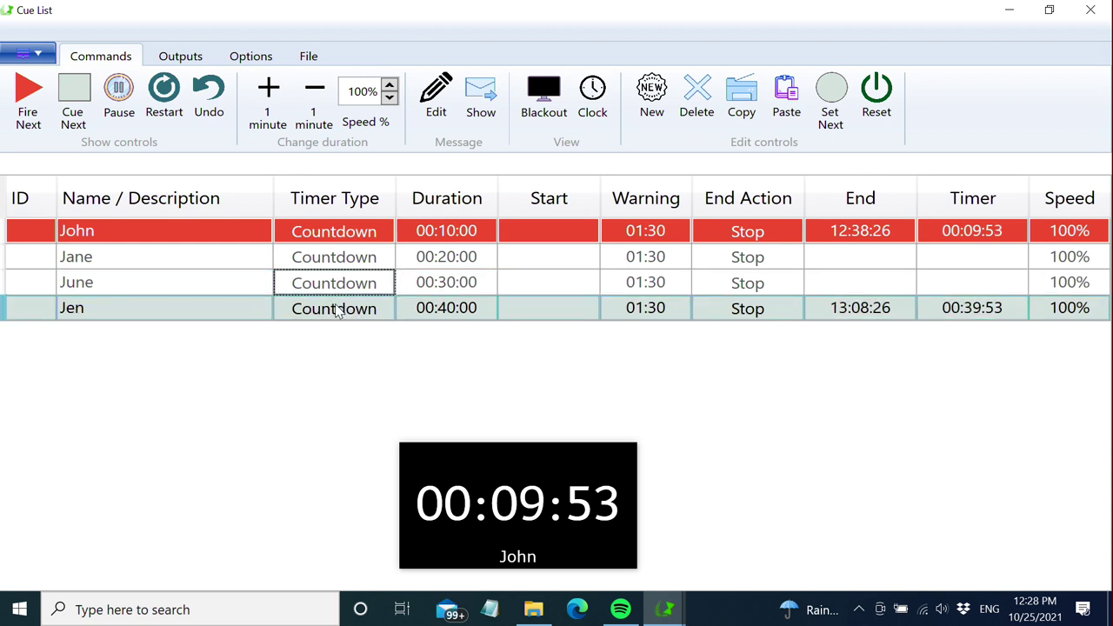
click(349, 261)
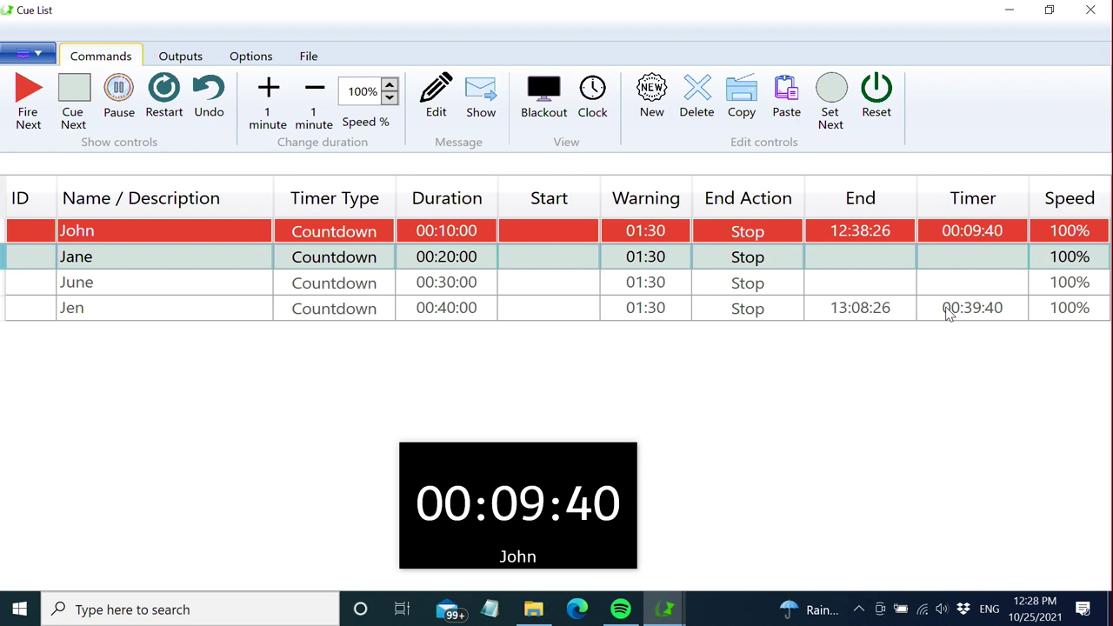
click(880, 106)
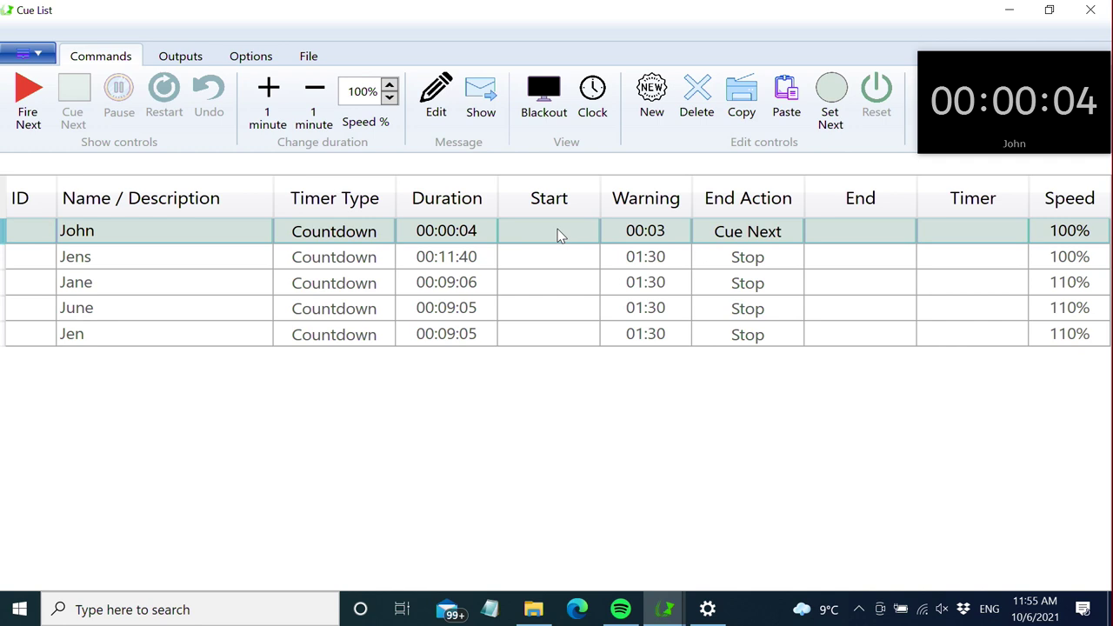
- Move the 4-second cue above the last cue, then drag the three selected cues to the top of the list
drag(561, 235, 555, 328)
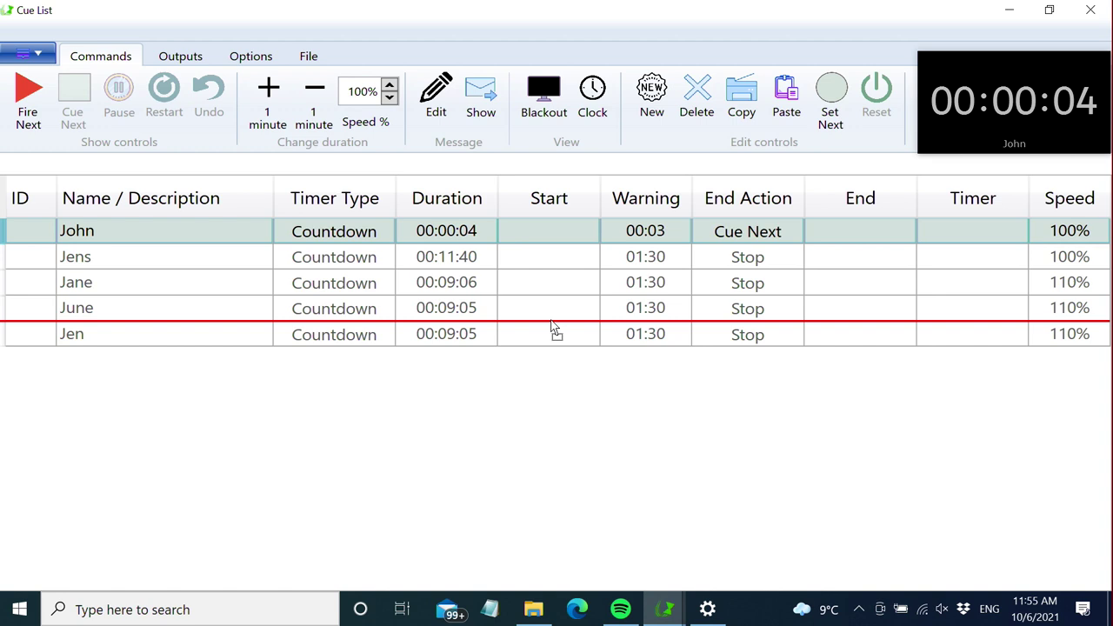
drag(555, 329, 552, 328)
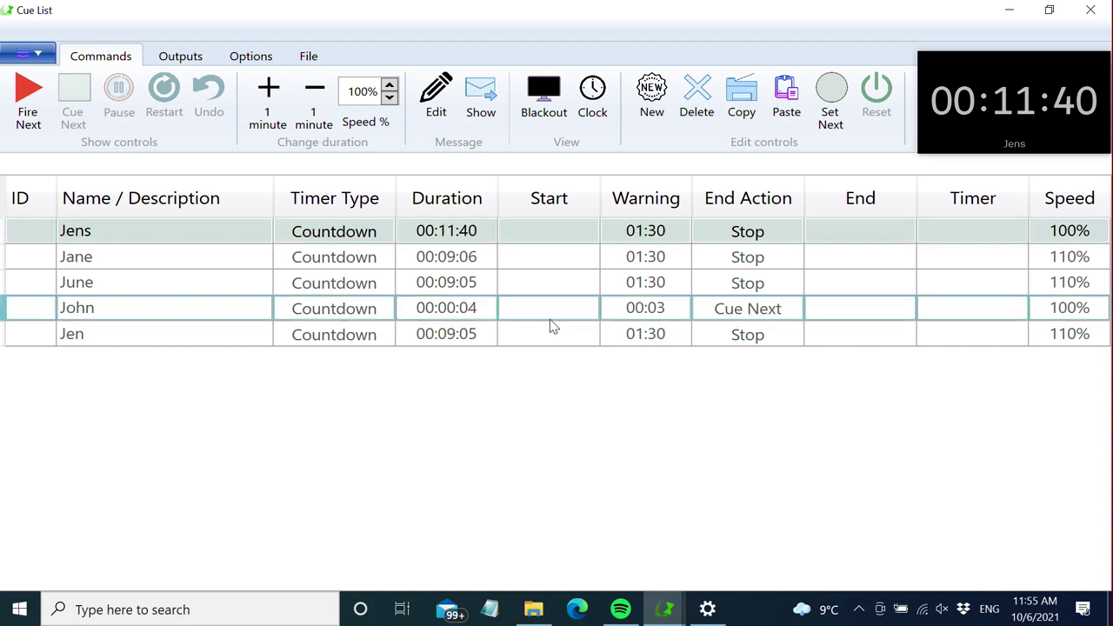
click(541, 283)
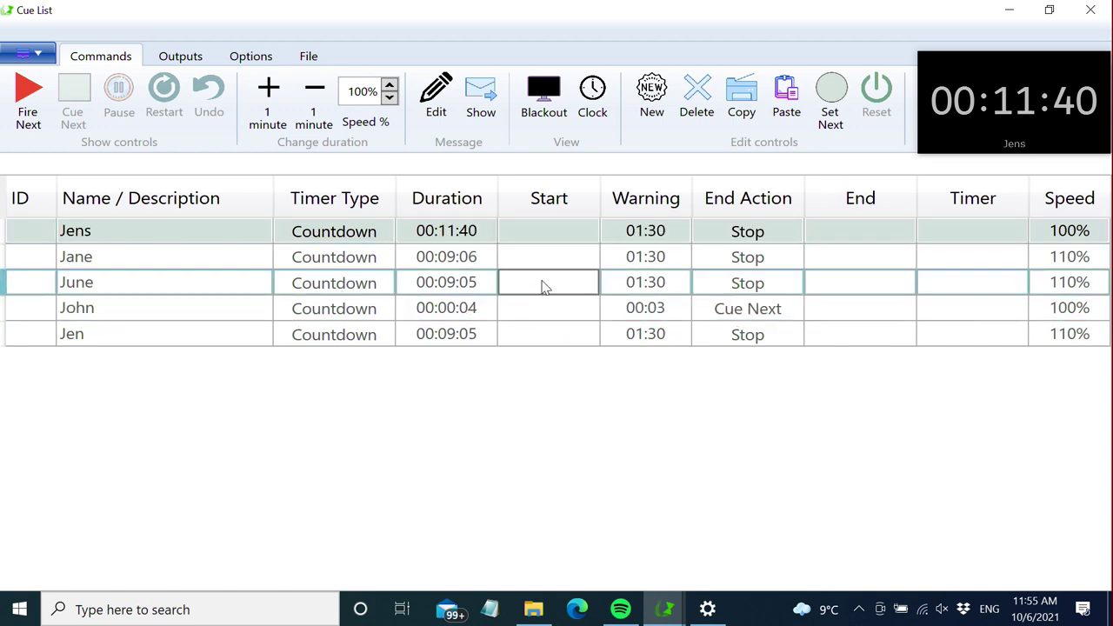
shift+click(551, 334)
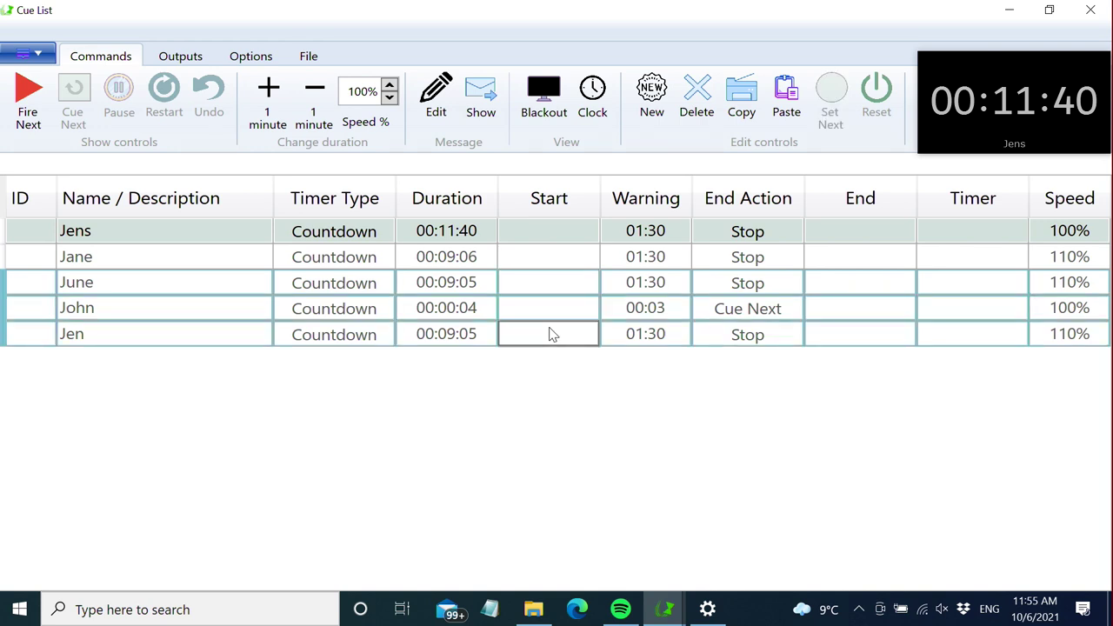
drag(551, 334, 550, 225)
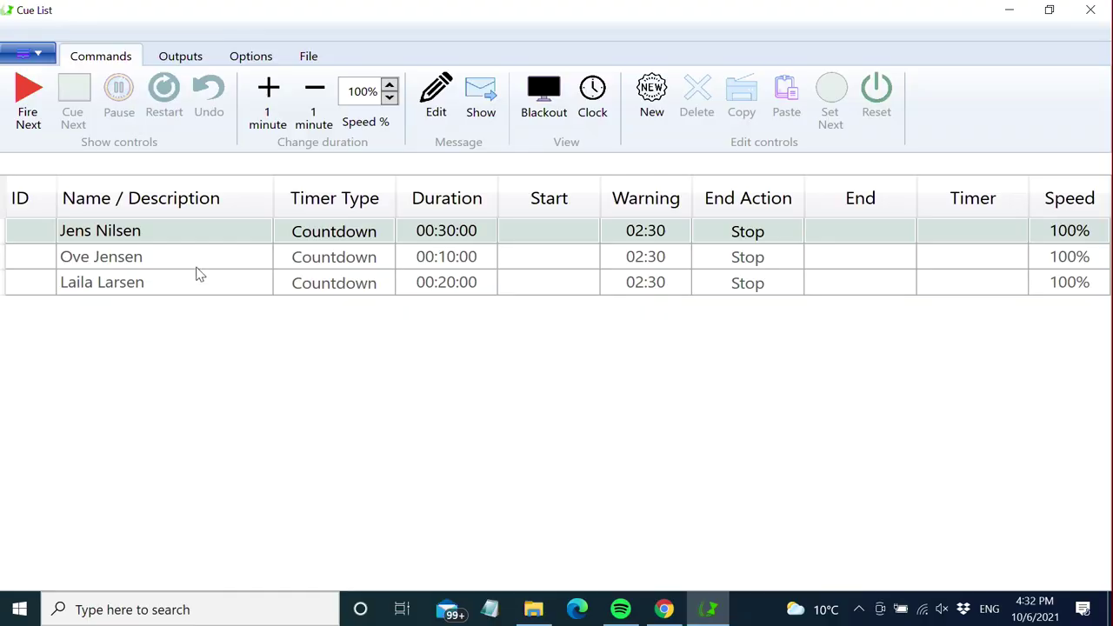
- Export the cue list as an XML file named 'test'
click(303, 61)
click(142, 100)
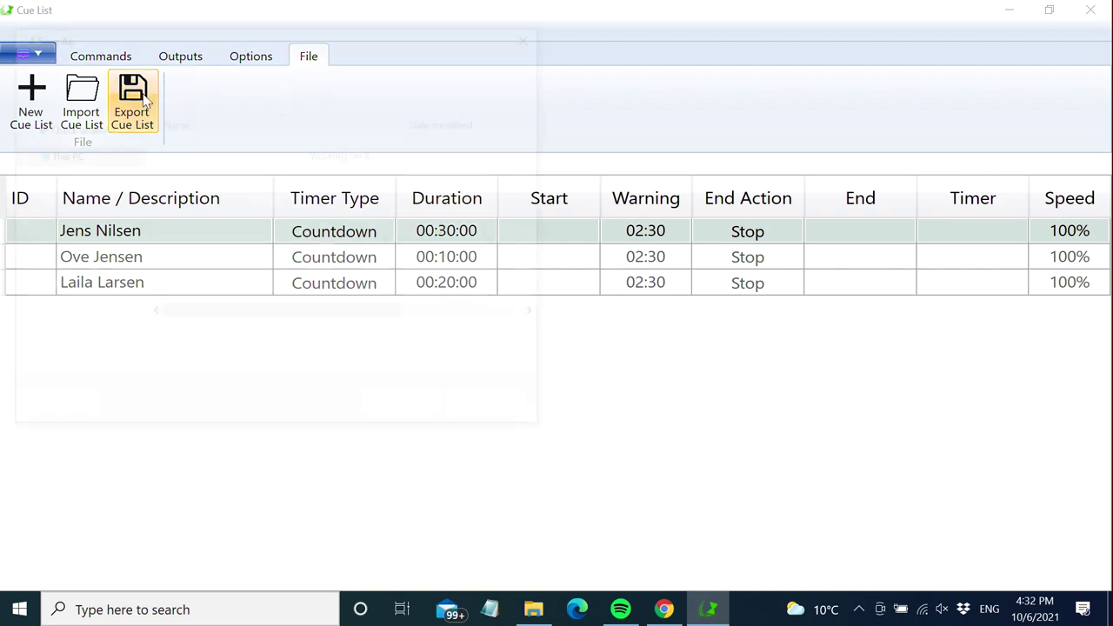
text(test)
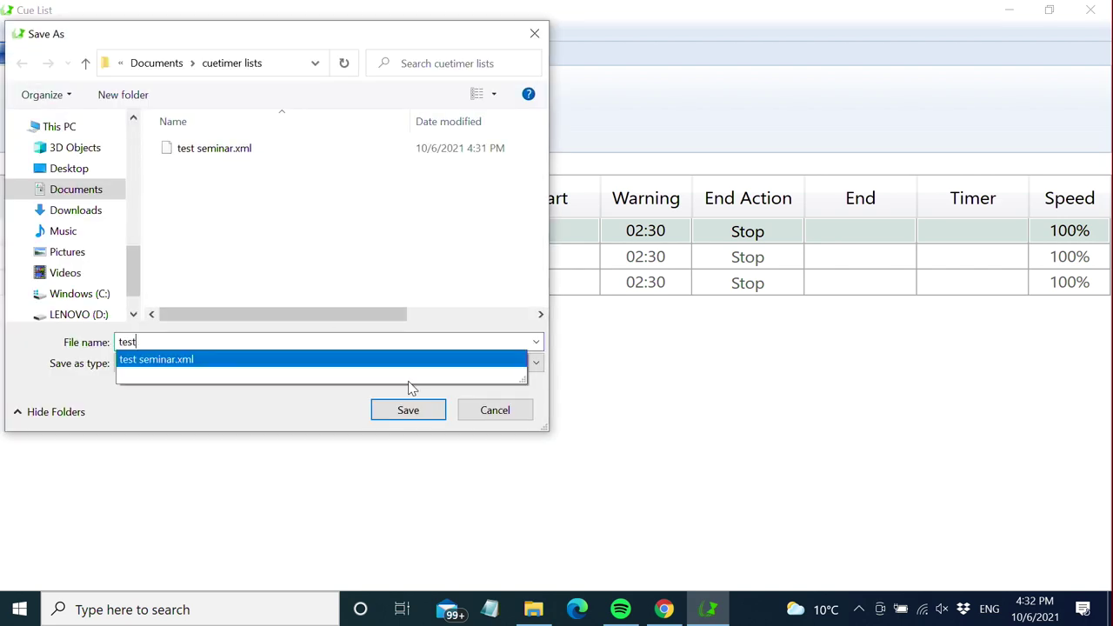
click(408, 411)
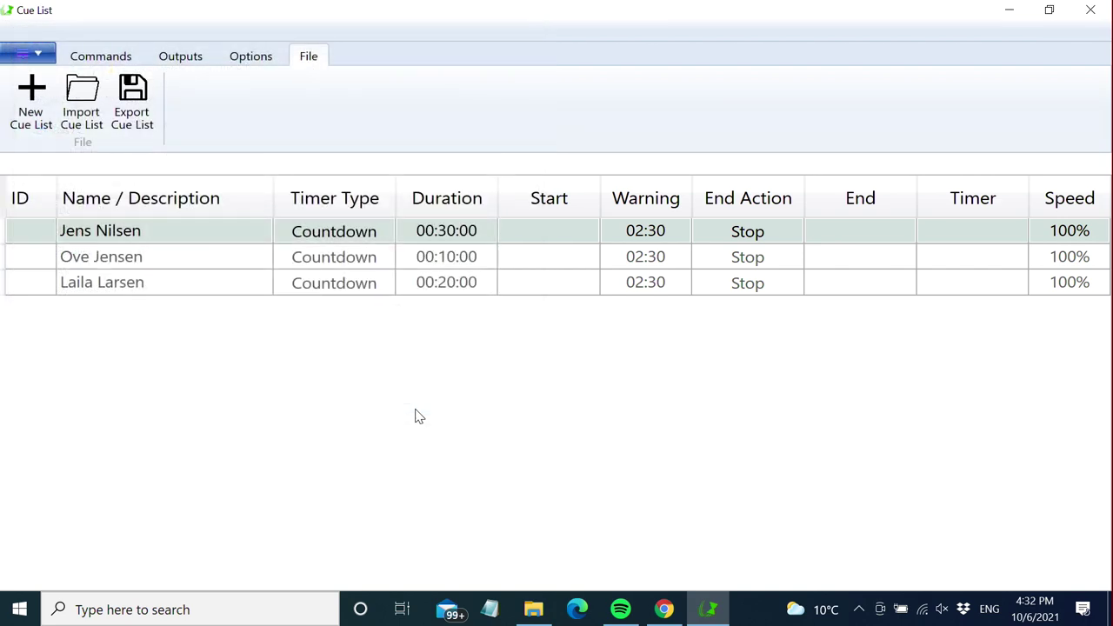